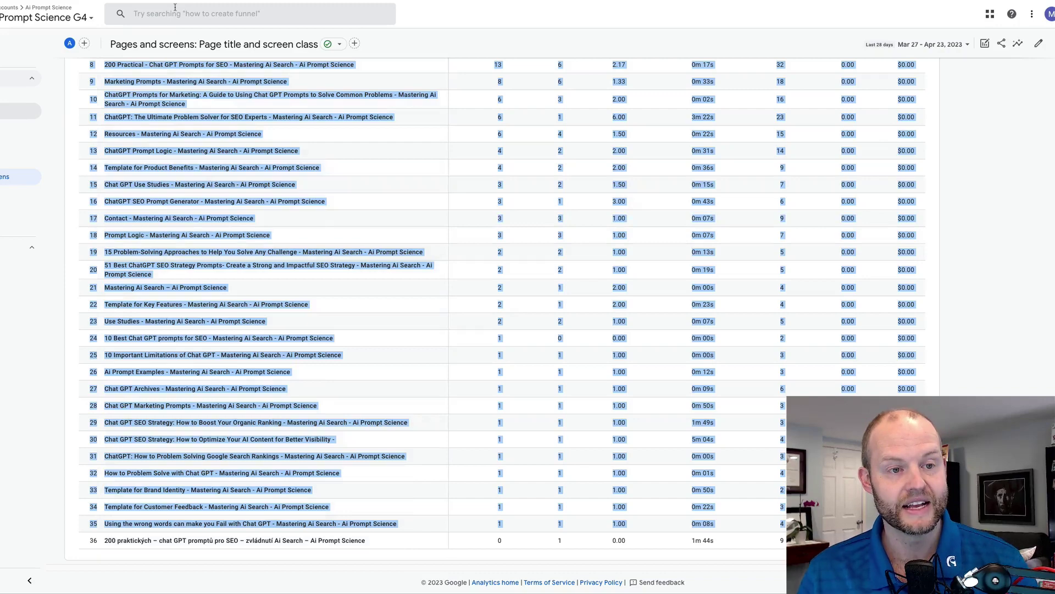
# - Send ChatGPT the Pages and screens table copied from Google Analytics, from the metric headings through page row 35
pyautogui.scroll(5, 229, 183)
pyautogui.scroll(3, 219, 166)
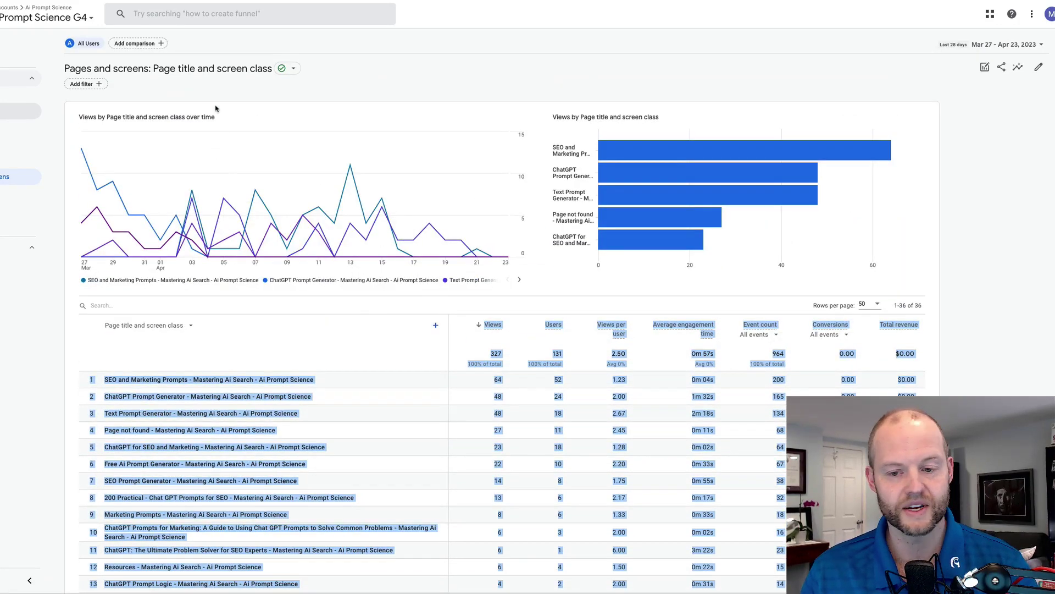
pyautogui.scroll(-3, 297, 336)
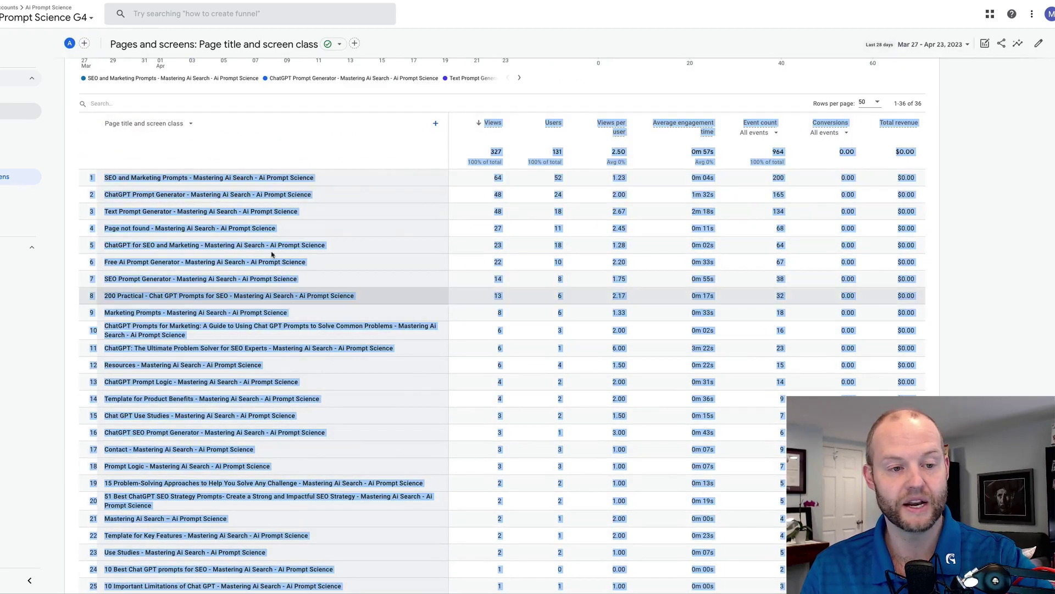
pyautogui.click(126, 133)
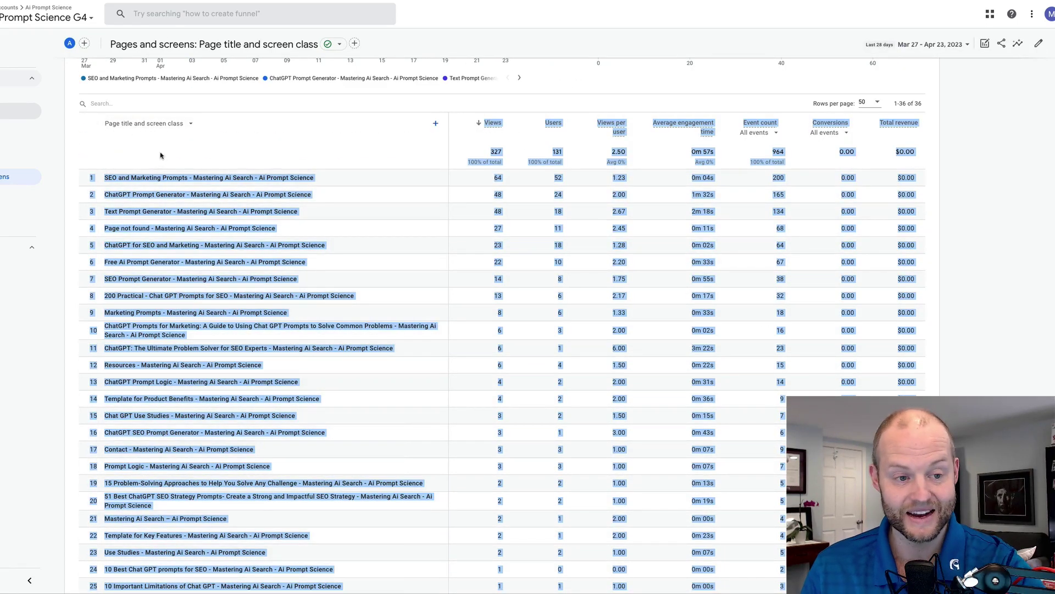
pyautogui.moveTo(86, 124); pyautogui.dragTo(158, 523)
pyautogui.rightClick(158, 523)
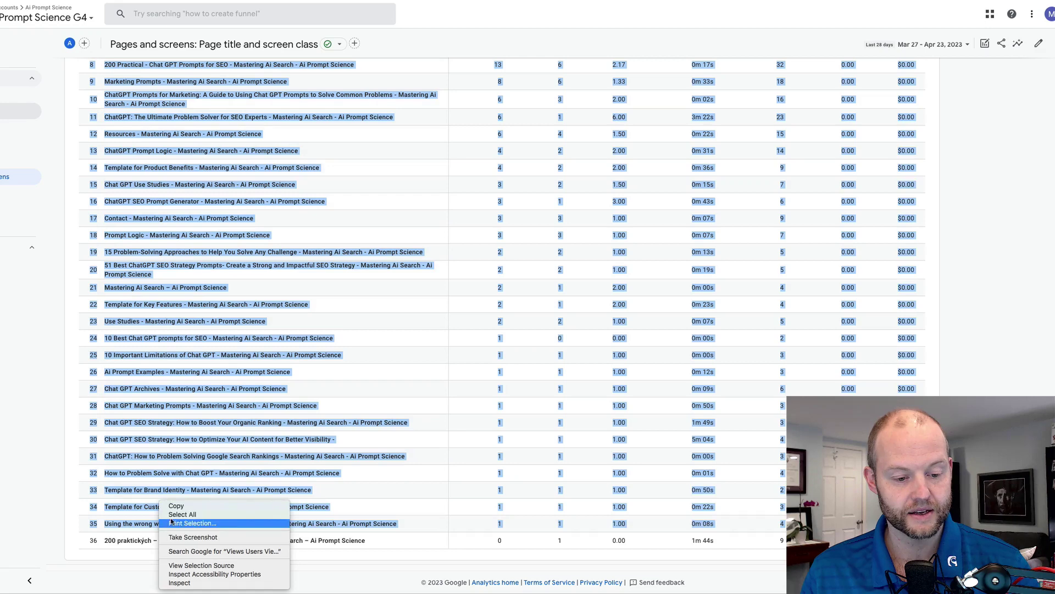
pyautogui.click(174, 507)
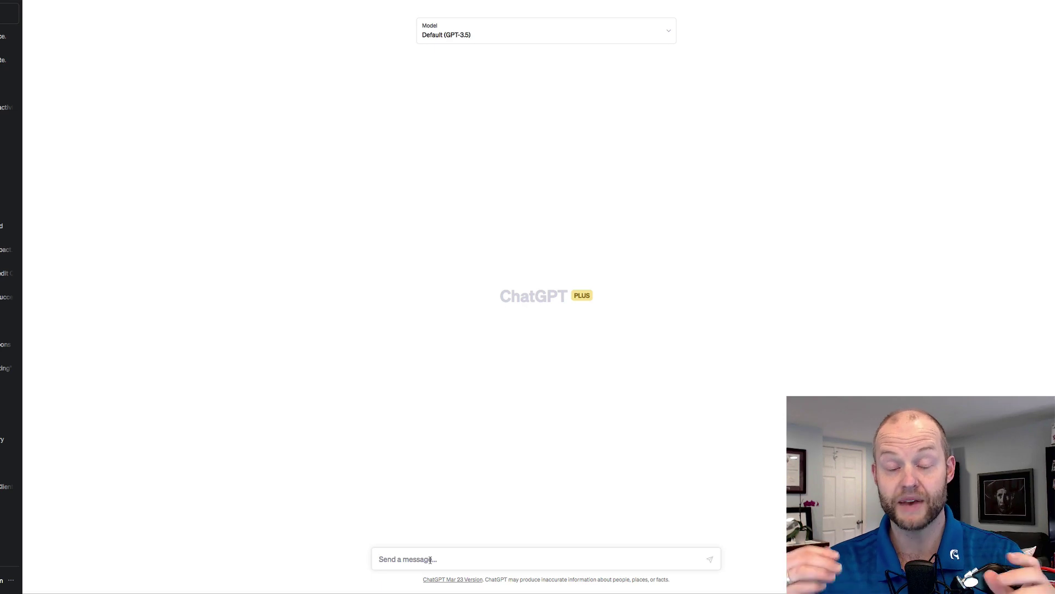
pyautogui.hotkey('ctrl', 'v')
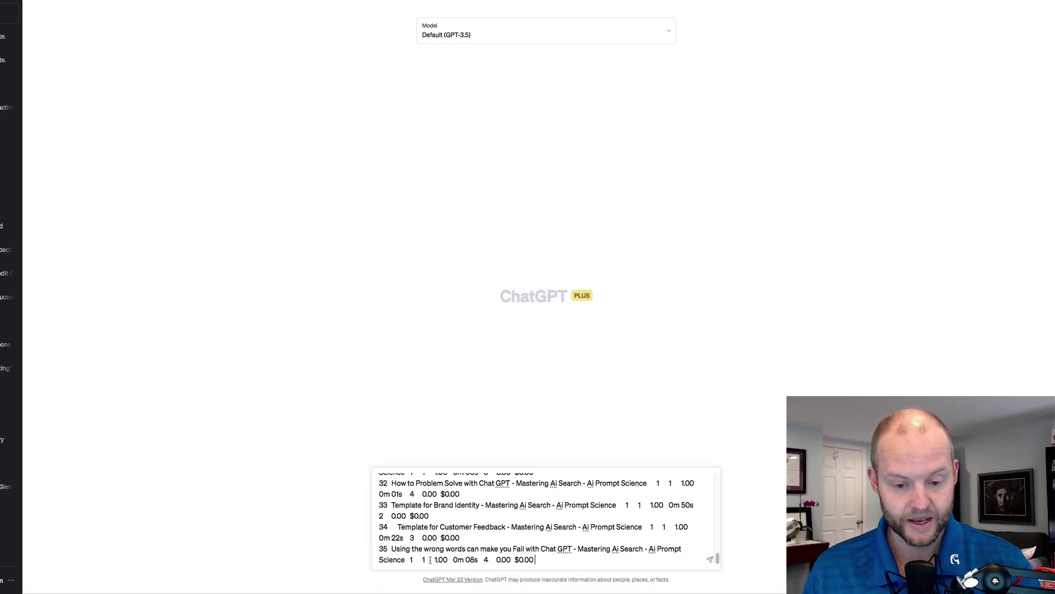
pyautogui.press('Return')
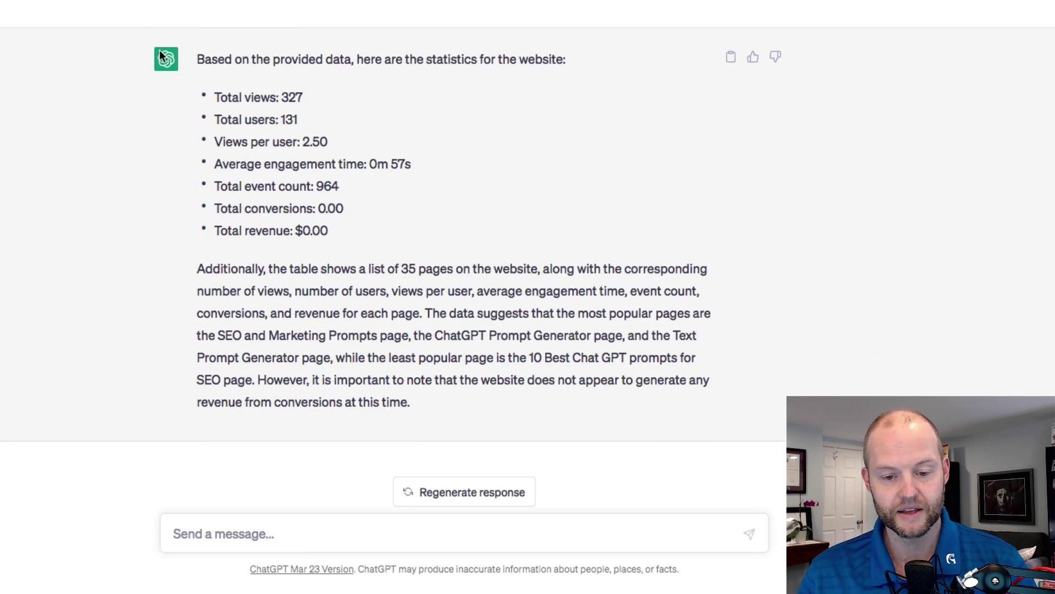
# - Read through ChatGPT's website statistics, highlighting views, users, engagement time, event count, conversions and revenue
pyautogui.moveTo(233, 58); pyautogui.dragTo(272, 59)
pyautogui.moveTo(344, 71); pyautogui.dragTo(385, 65)
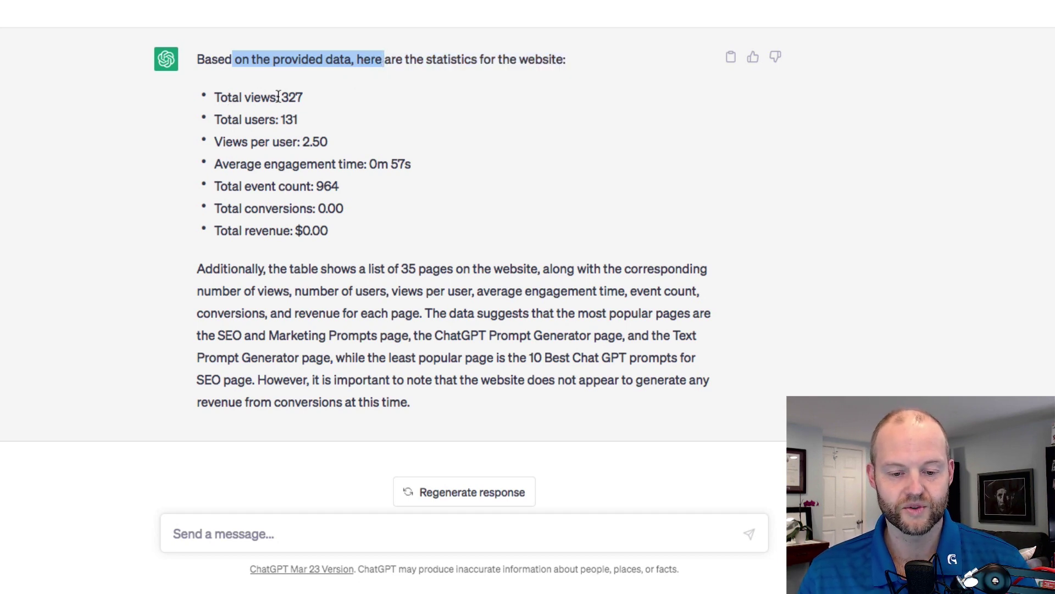
pyautogui.moveTo(221, 120); pyautogui.dragTo(294, 120)
pyautogui.moveTo(242, 141); pyautogui.dragTo(297, 140)
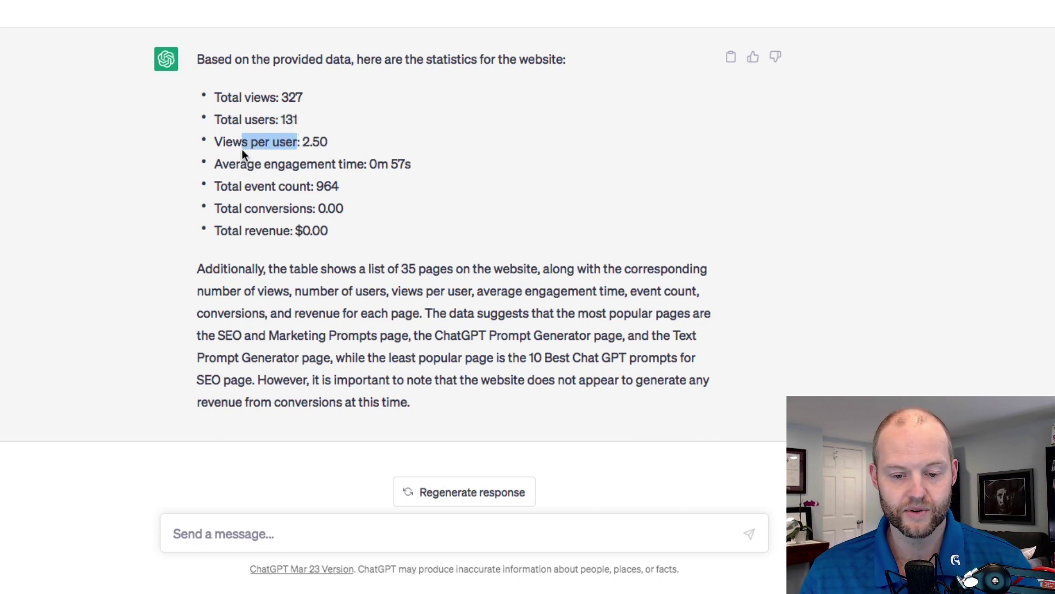
pyautogui.moveTo(238, 165); pyautogui.dragTo(401, 167)
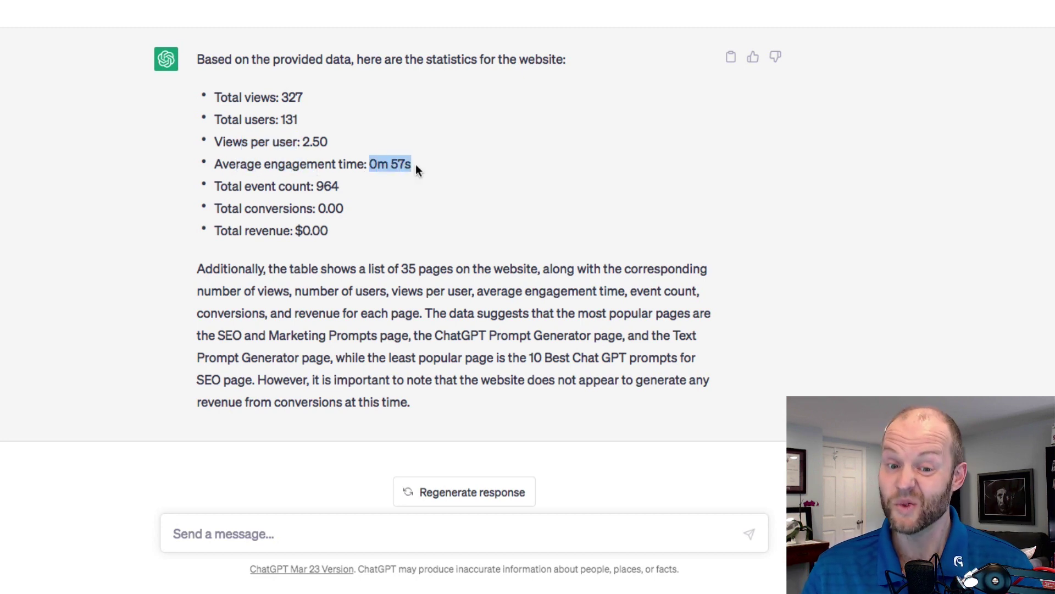
pyautogui.moveTo(228, 186); pyautogui.dragTo(340, 190)
pyautogui.moveTo(231, 212); pyautogui.dragTo(269, 232)
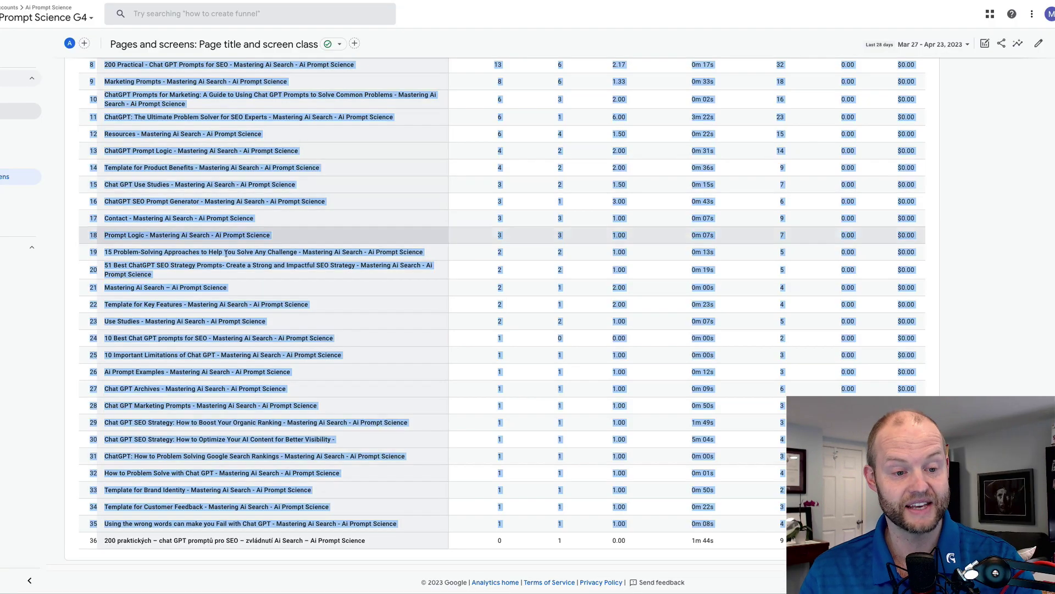
# - Compare the page table in Google Analytics with the data pasted into the ChatGPT conversation
pyautogui.scroll(3, 226, 253)
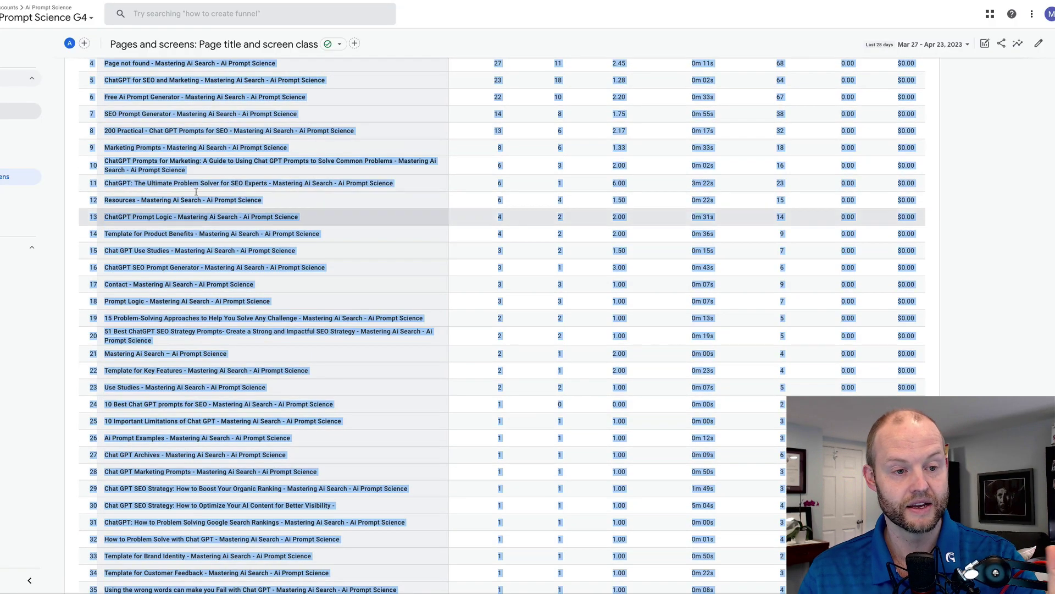
pyautogui.click(415, 82)
pyautogui.scroll(1, 384, 133)
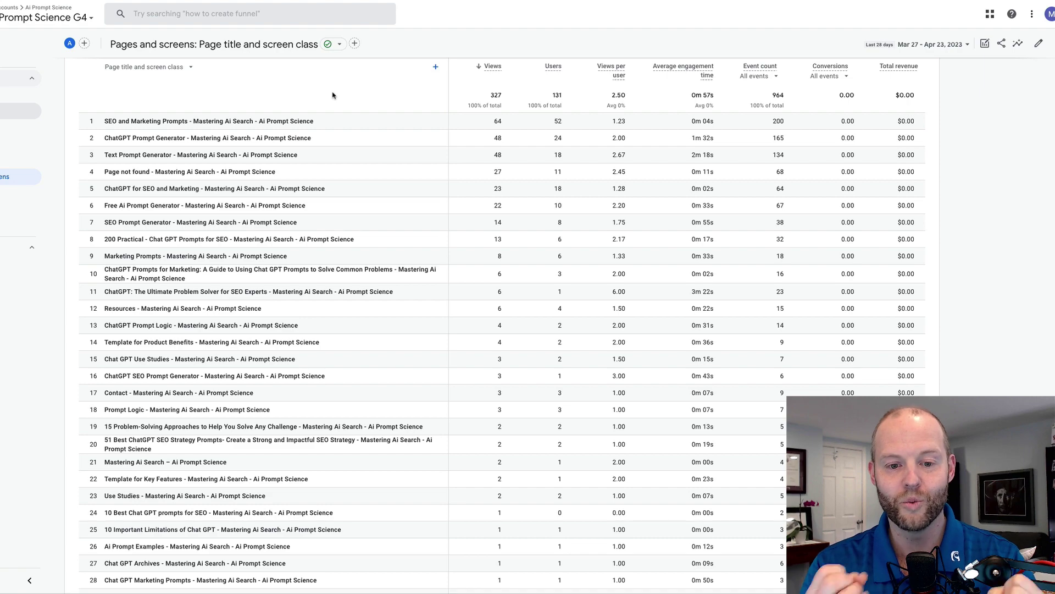
pyautogui.hotkey('ctrl', 'Tab')
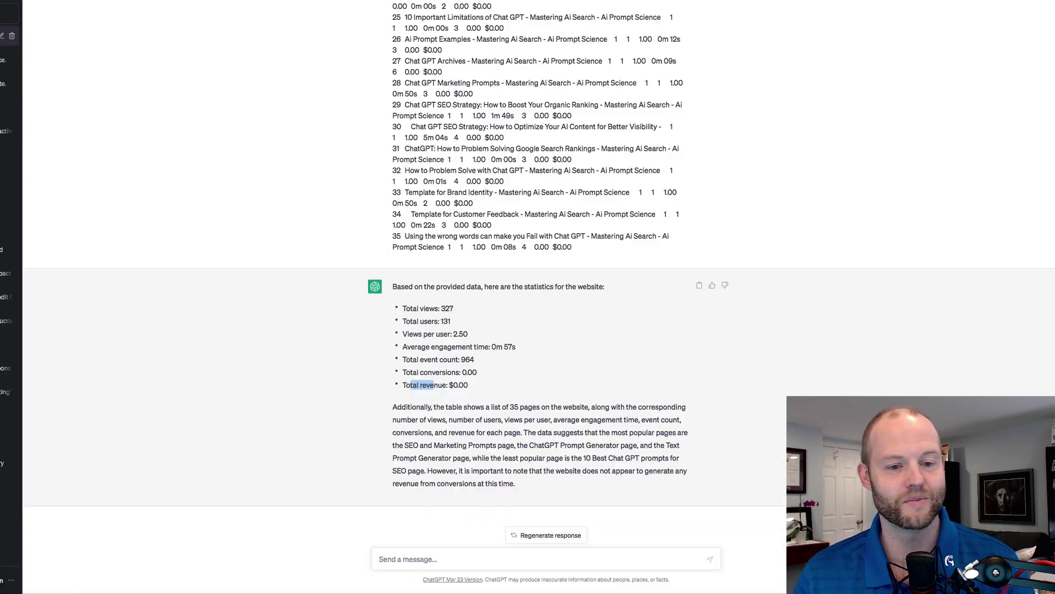
pyautogui.scroll(20, 559, 231)
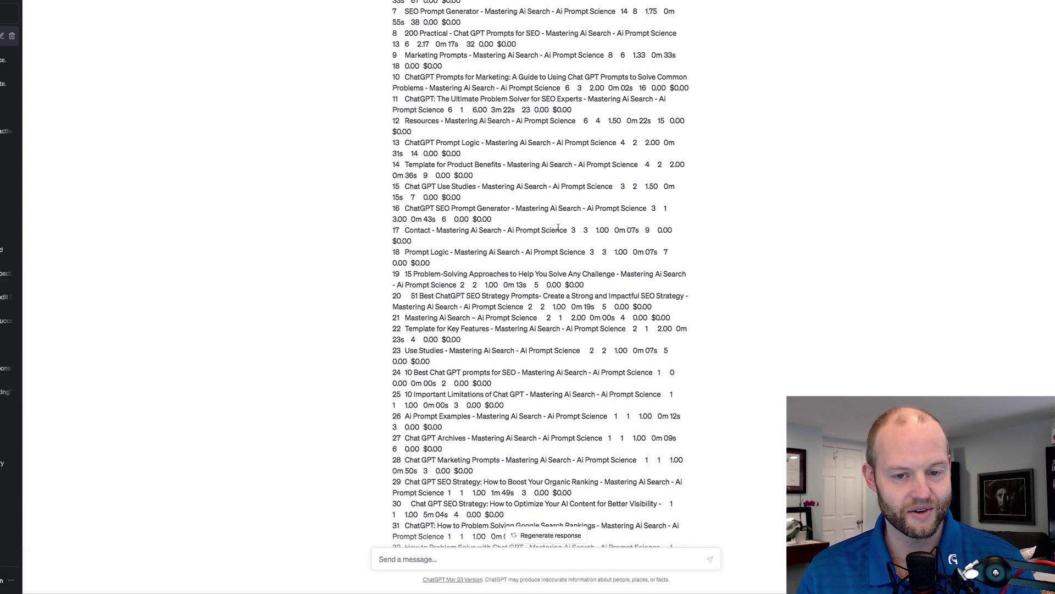
pyautogui.scroll(-15, 497, 161)
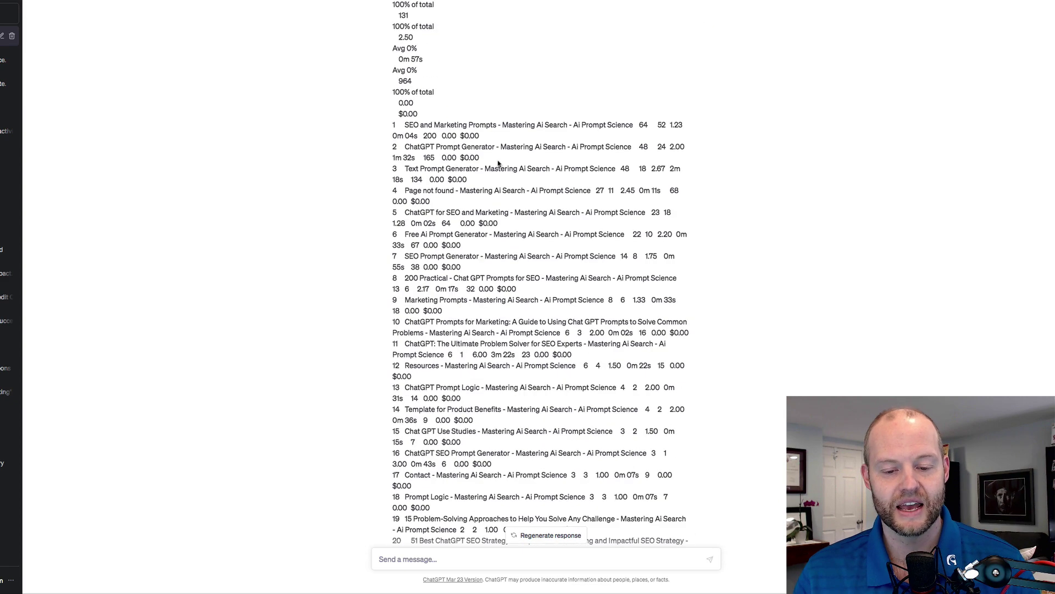
pyautogui.scroll(-3, 511, 221)
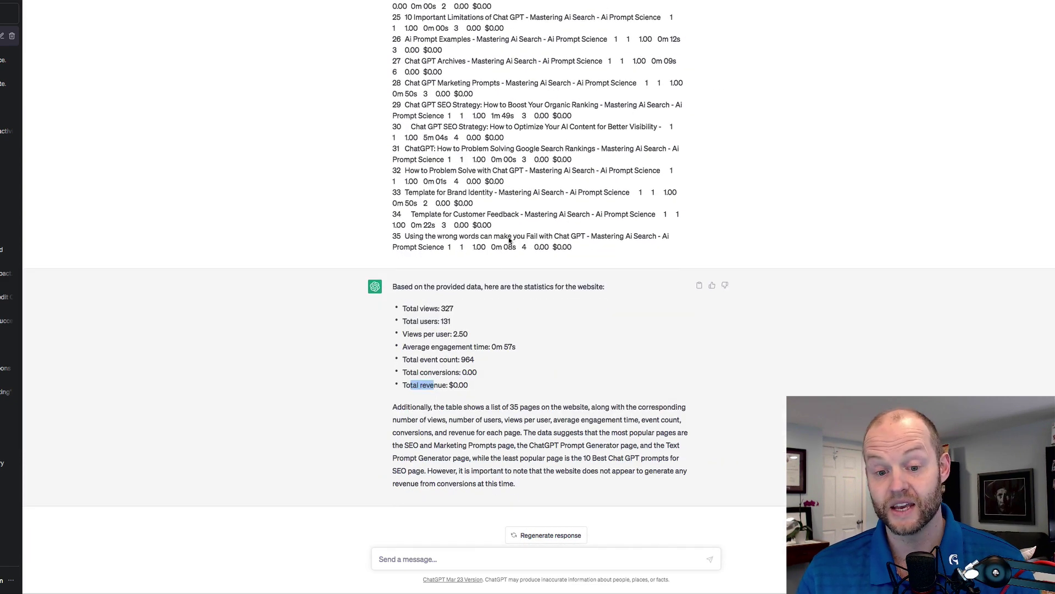
# - Write the prompt "based on the data, what 5 new pieces of content should I create that would be most meaninful for my target audience."
pyautogui.click(433, 556)
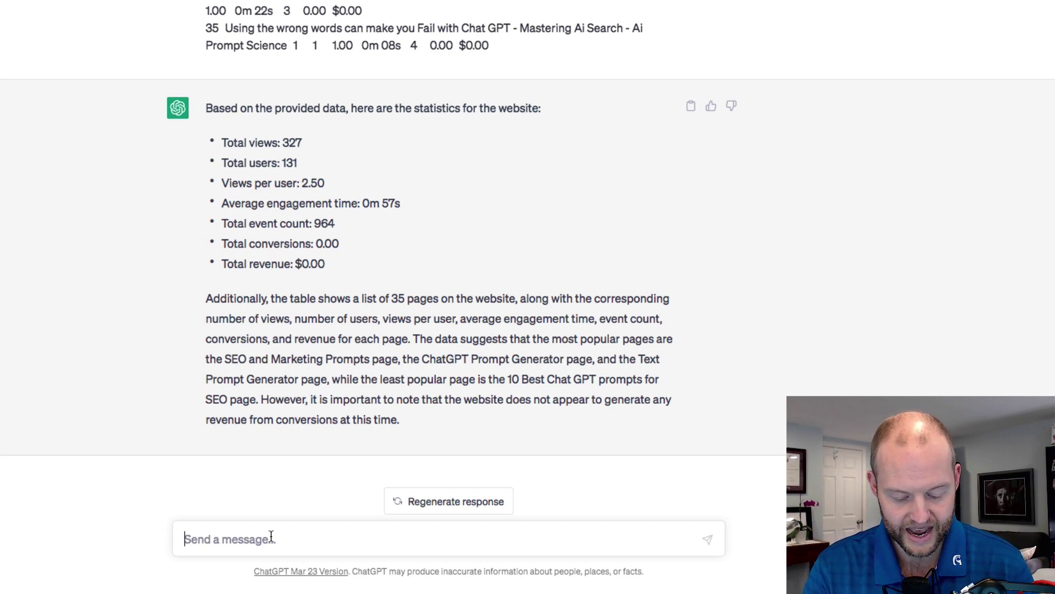
pyautogui.write('based on the data, what')
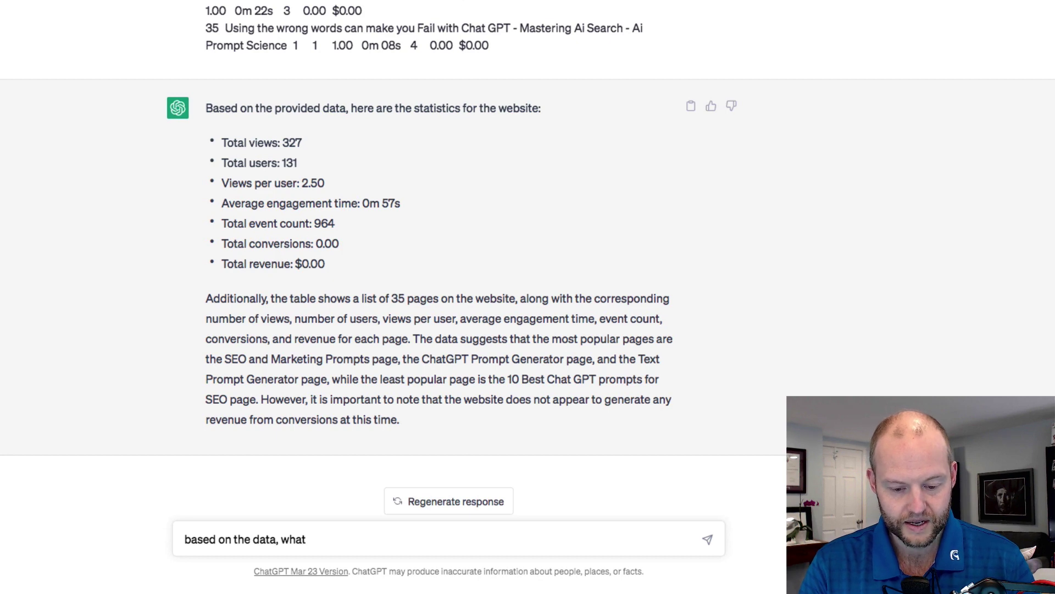
pyautogui.write('  5')
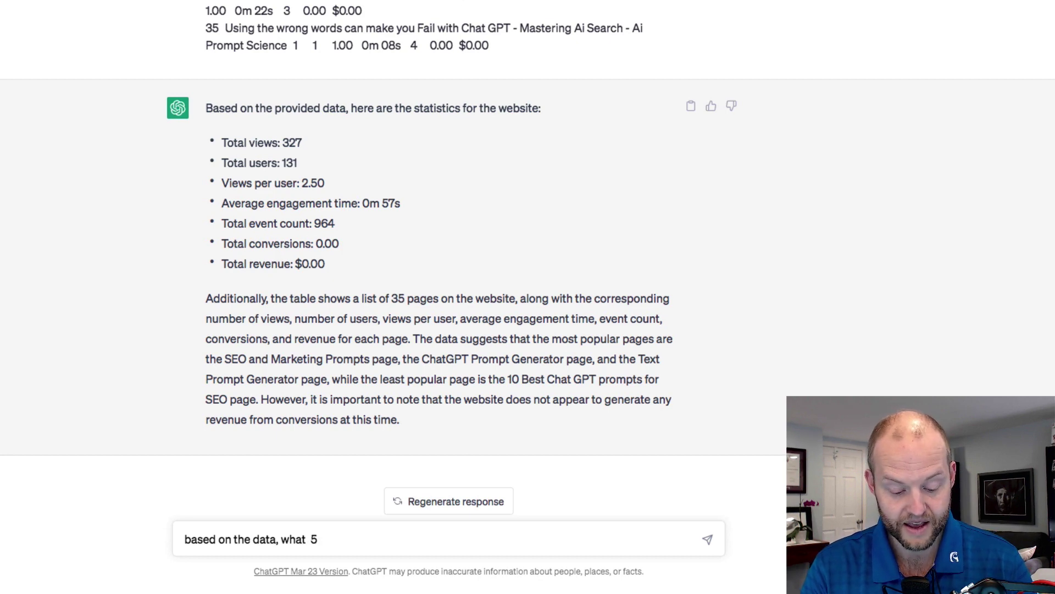
pyautogui.write(' new pieces of')
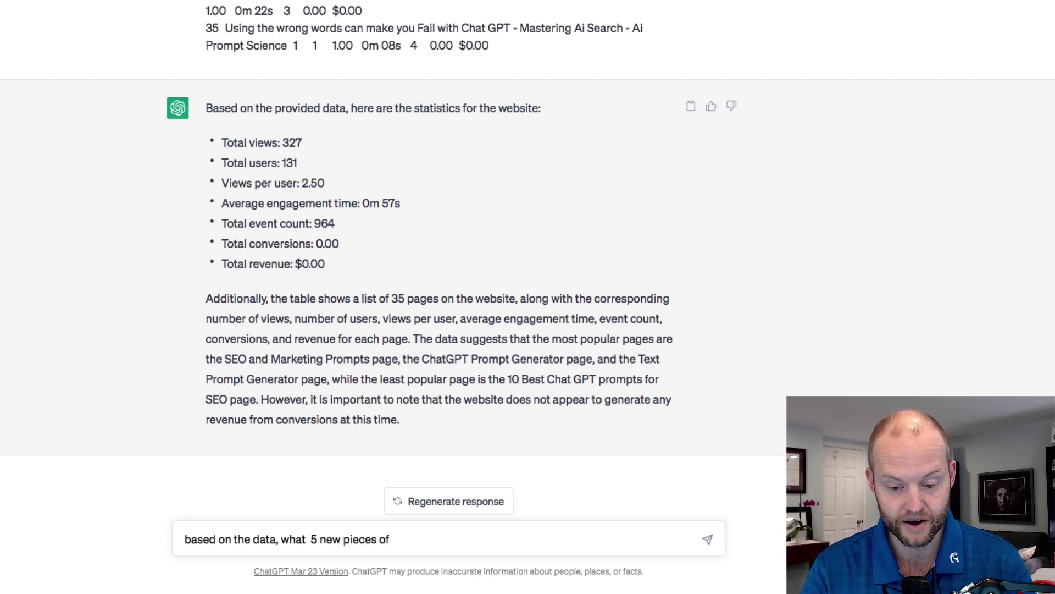
pyautogui.write(' content shou')
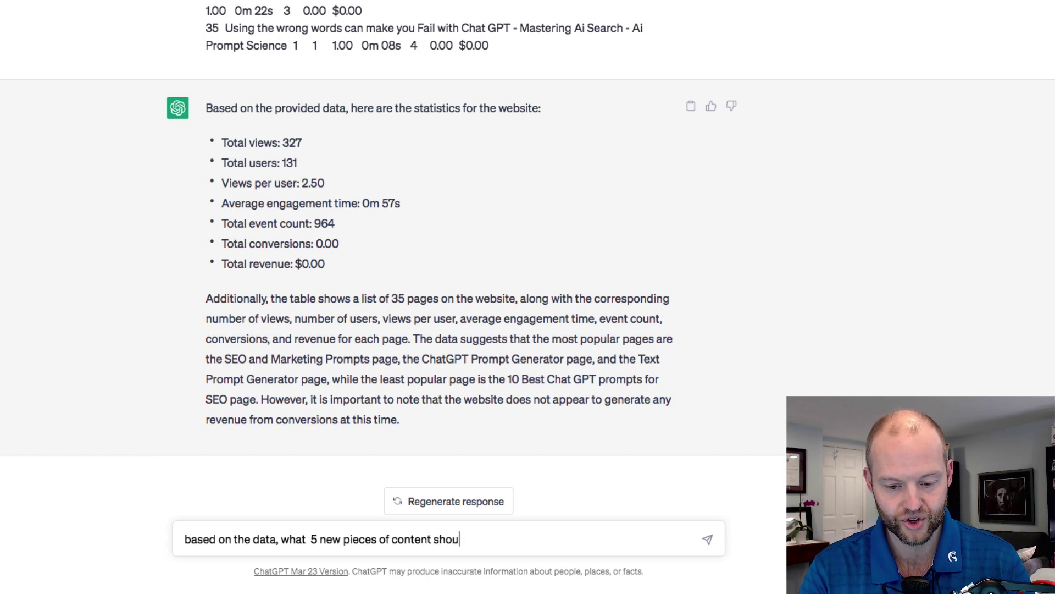
pyautogui.write('ld I create')
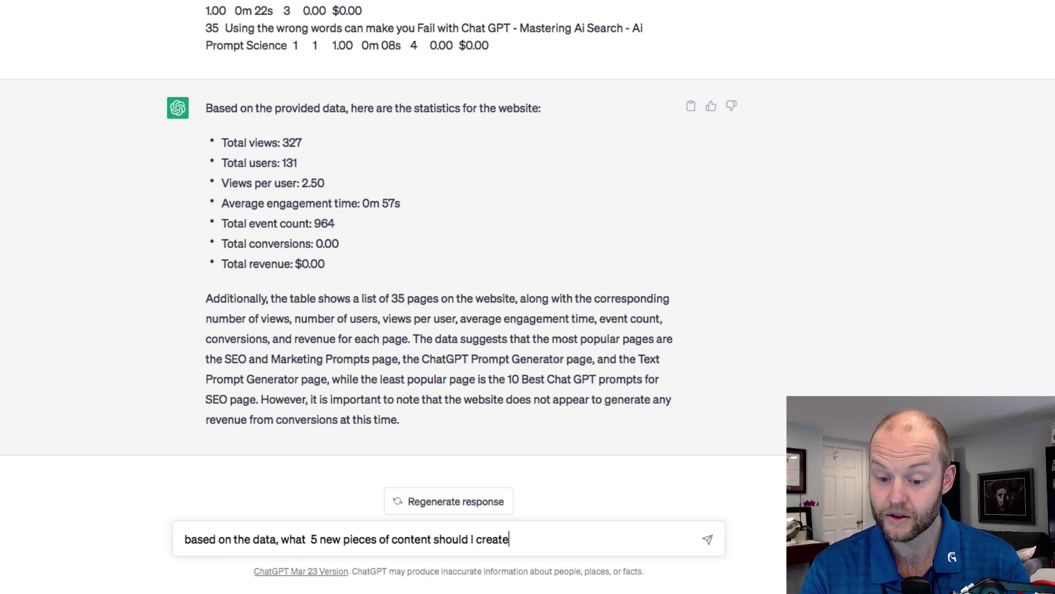
pyautogui.write(' that would be more')
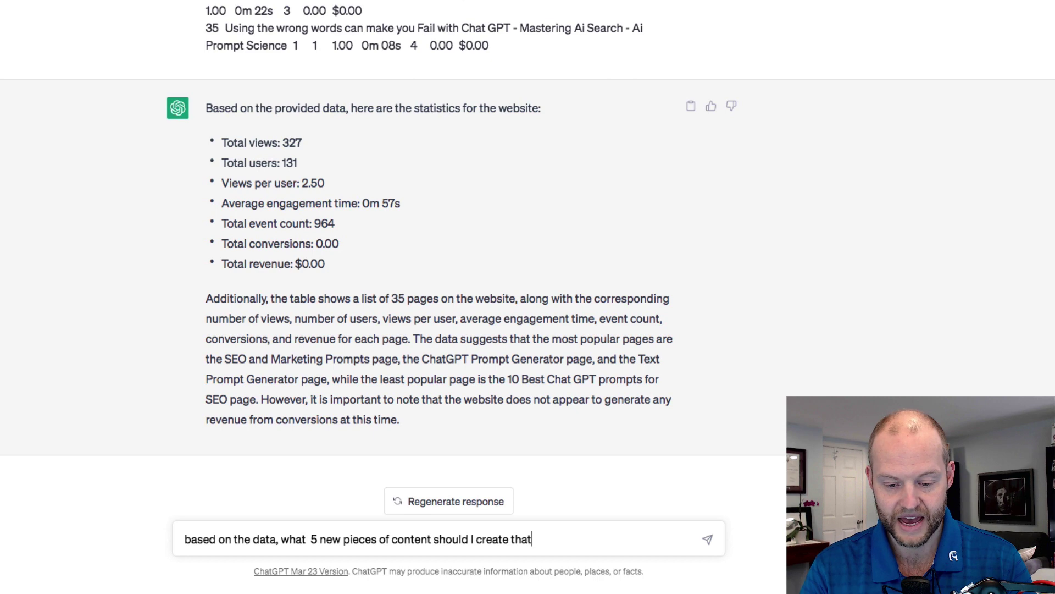
pyautogui.press('BackSpace')
pyautogui.press('BackSpace')
pyautogui.write('st mea')
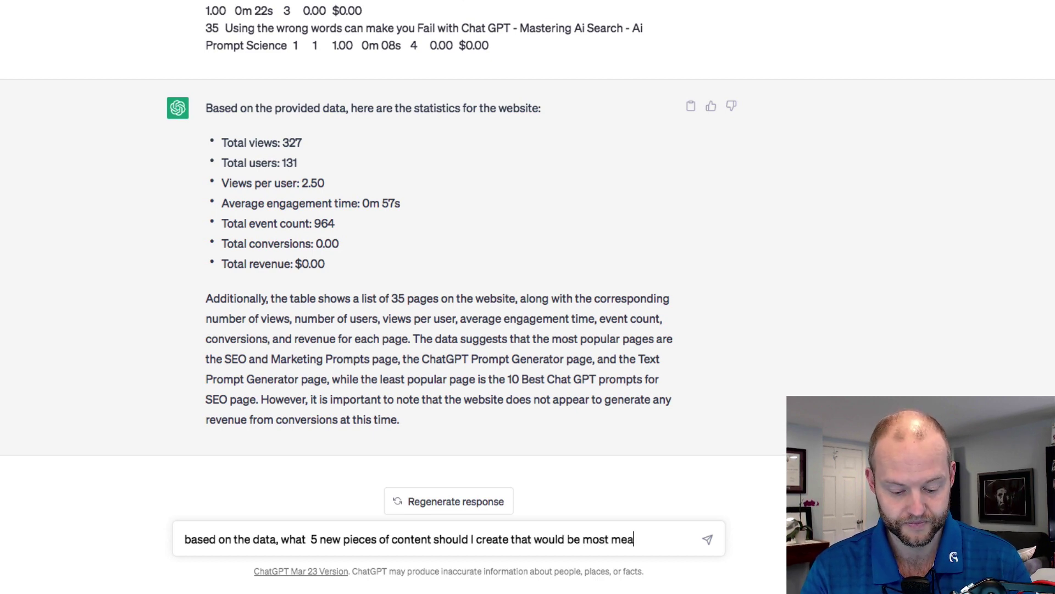
pyautogui.write('ninful for my target ')
pyautogui.write('aucne')
pyautogui.press('BackSpace')
pyautogui.press('BackSpace')
pyautogui.press('BackSpace')
pyautogui.write('dience.')
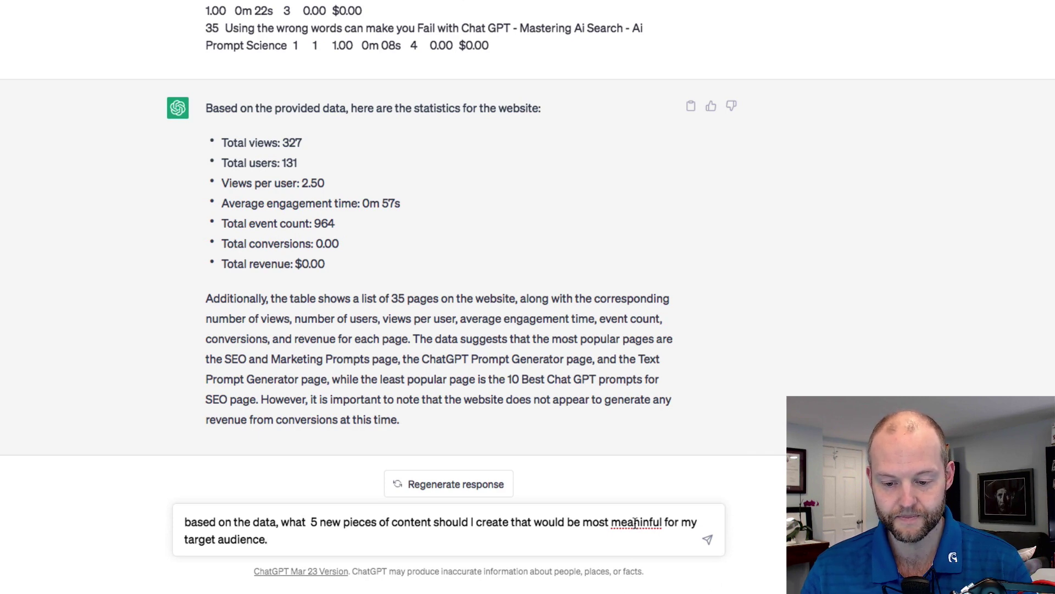
# - Correct the misspelled word in the prompt to "meaningful" and send the message
pyautogui.click(649, 522)
pyautogui.write('g')
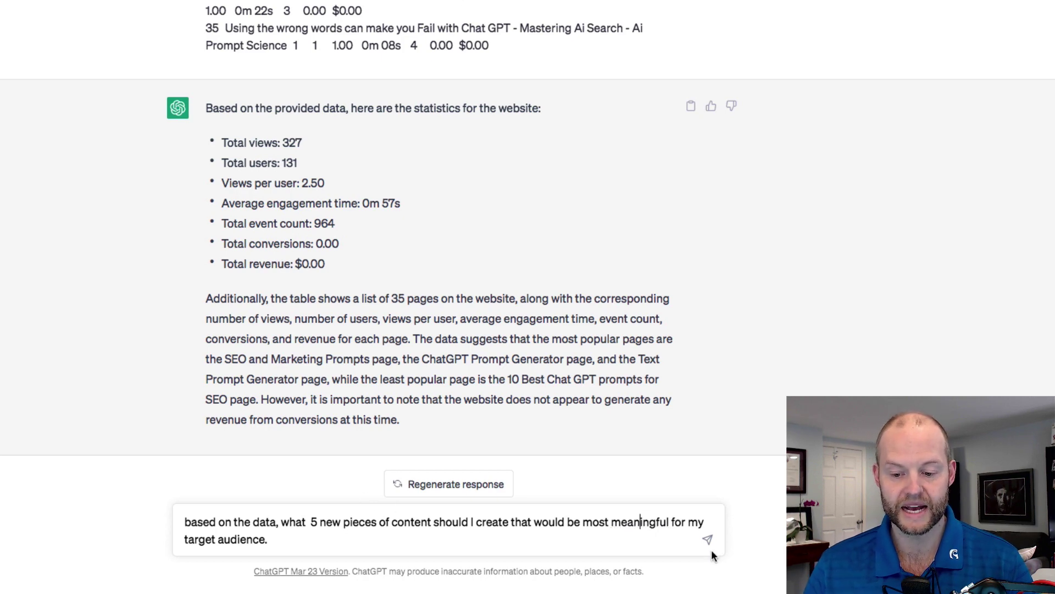
pyautogui.click(707, 541)
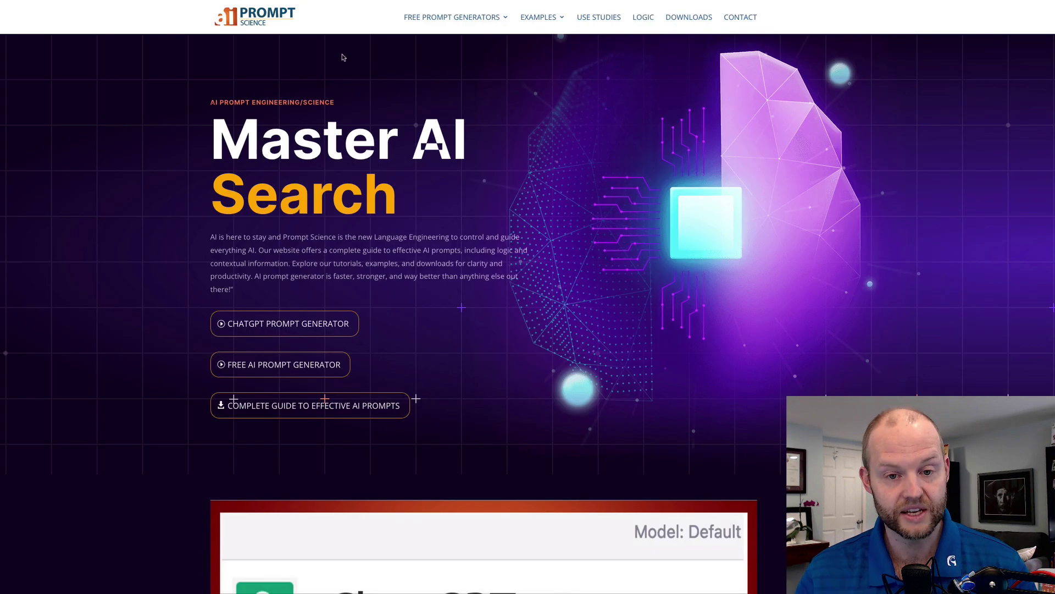
# - Open the SEO Prompt Generator page on the AI Prompt Science website and look over its form
pyautogui.moveTo(421, 24)
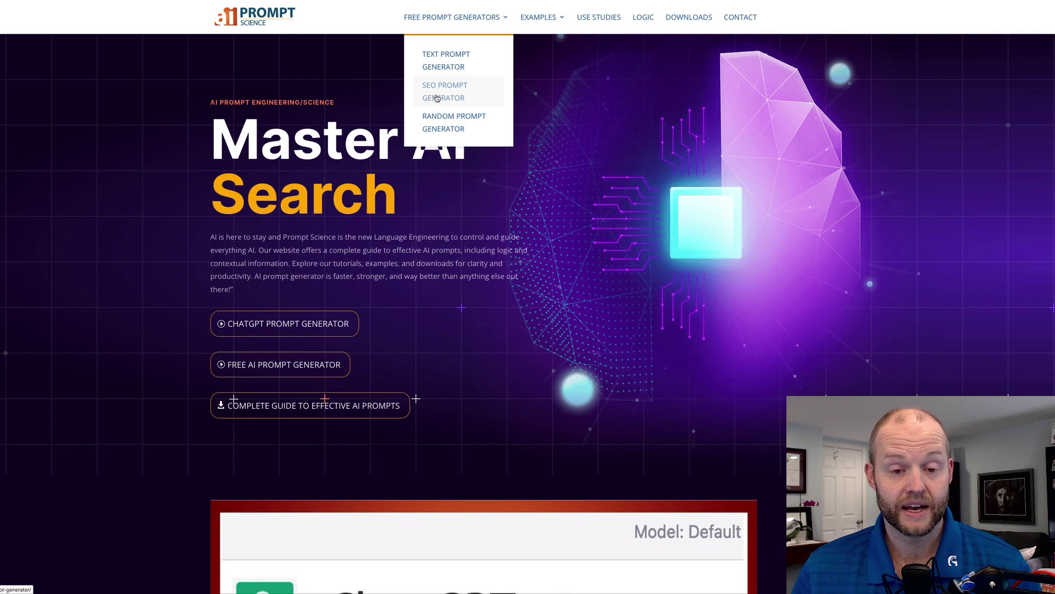
pyautogui.click(437, 97)
pyautogui.scroll(-2, 174, 173)
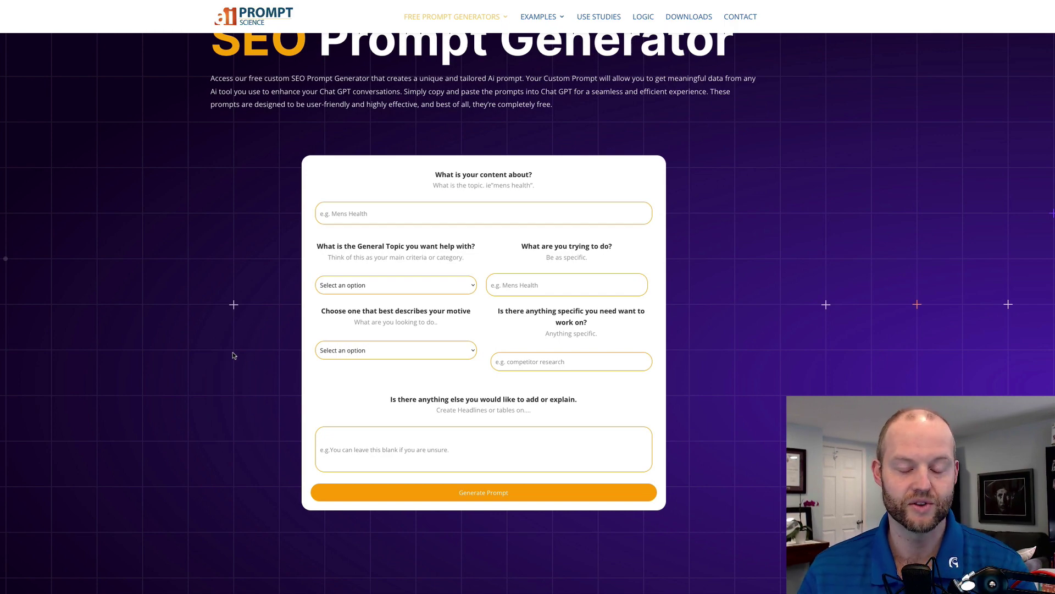
pyautogui.scroll(1, 358, 271)
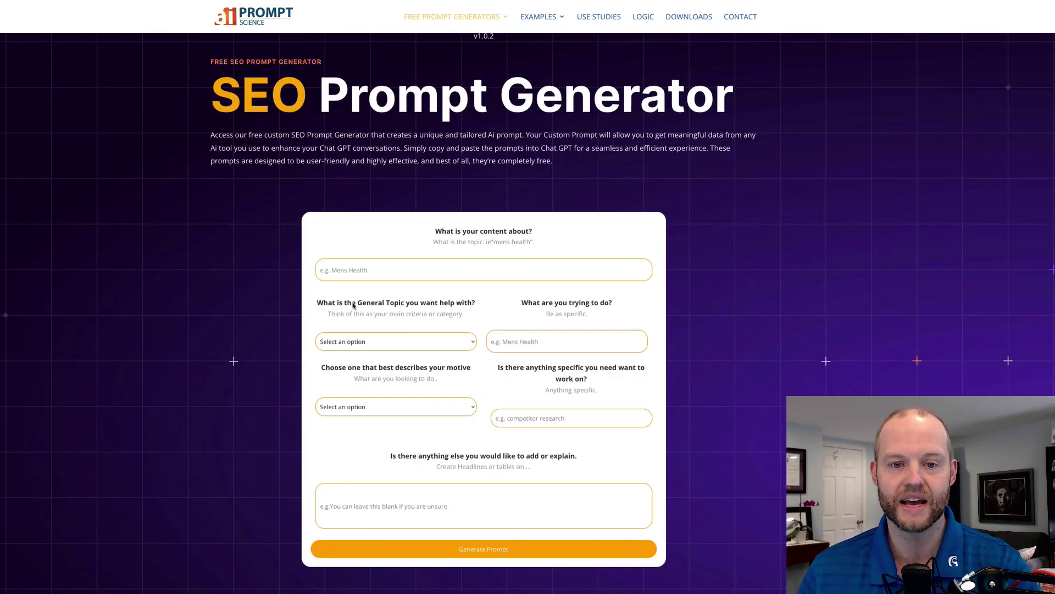
pyautogui.scroll(-6, 354, 305)
pyautogui.scroll(4, 352, 303)
pyautogui.scroll(3, 352, 302)
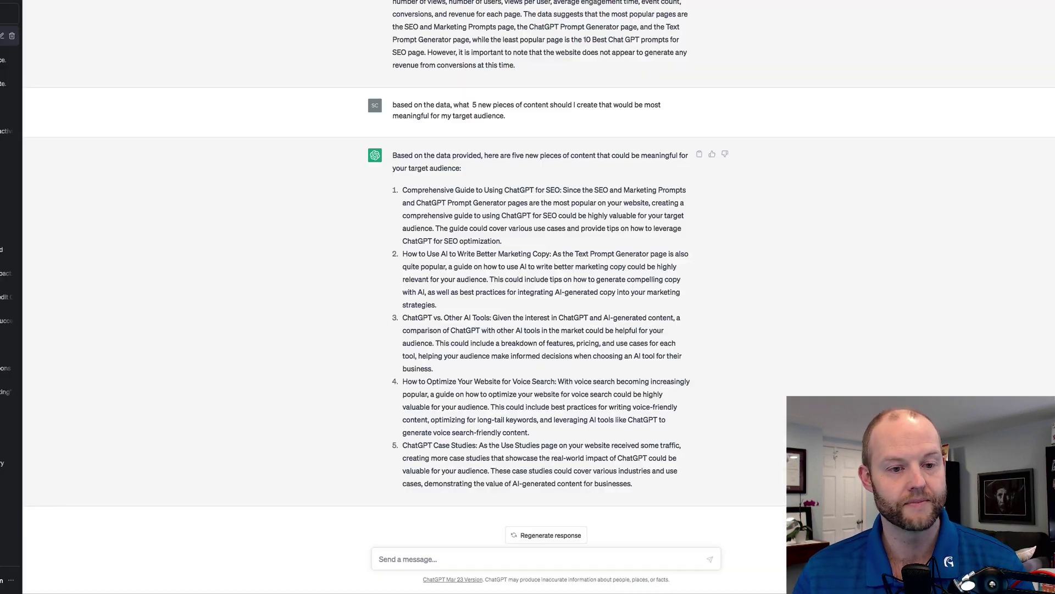
# - Highlight the prompt generator mention in ChatGPT's first content idea and view the website's Text Prompt Generator page
pyautogui.moveTo(437, 204); pyautogui.dragTo(487, 204)
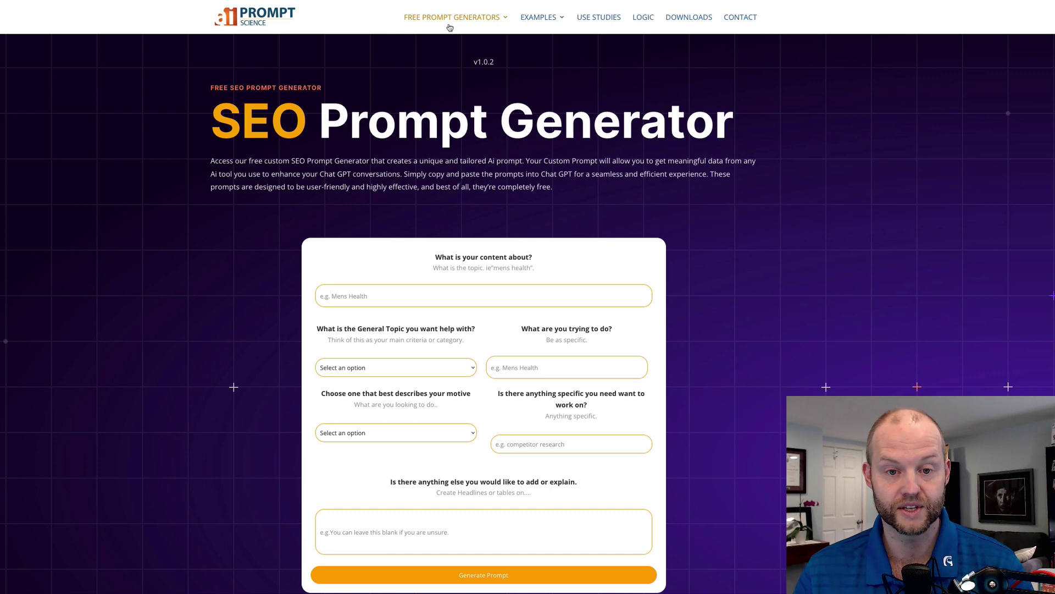
pyautogui.moveTo(450, 28)
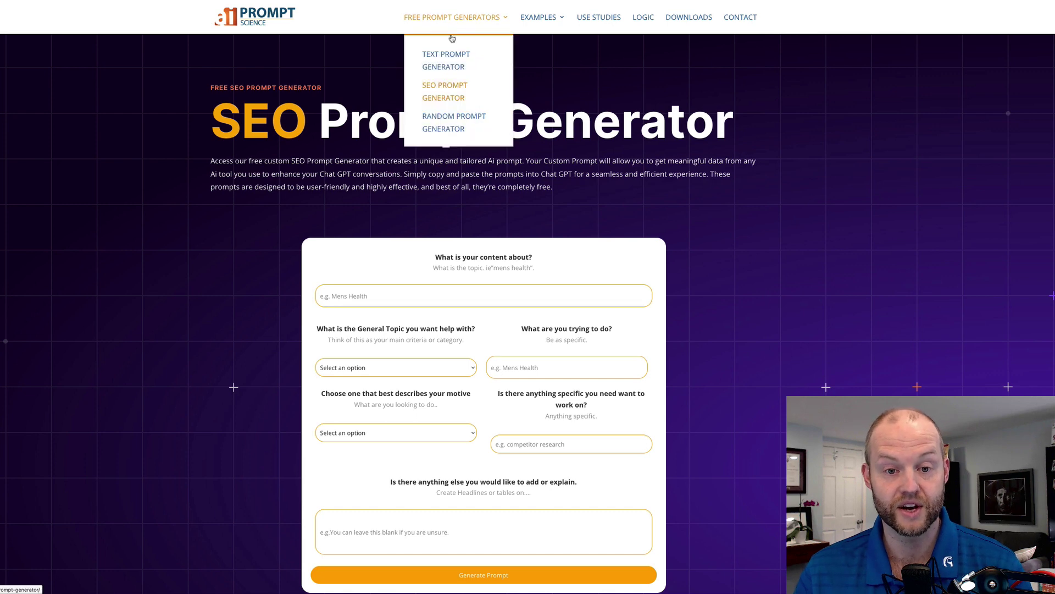
pyautogui.click(443, 68)
pyautogui.scroll(-1, 235, 290)
pyautogui.scroll(-2, 235, 291)
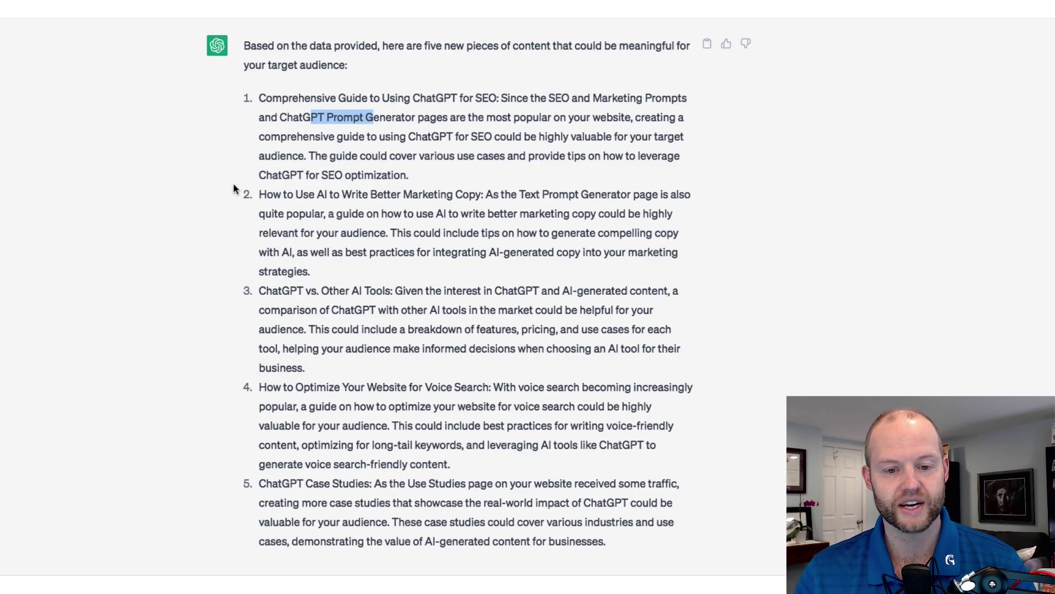
# - Read through ChatGPT's first content idea, highlighting its SEO guide title and the suggested use cases and tips
pyautogui.click(336, 140)
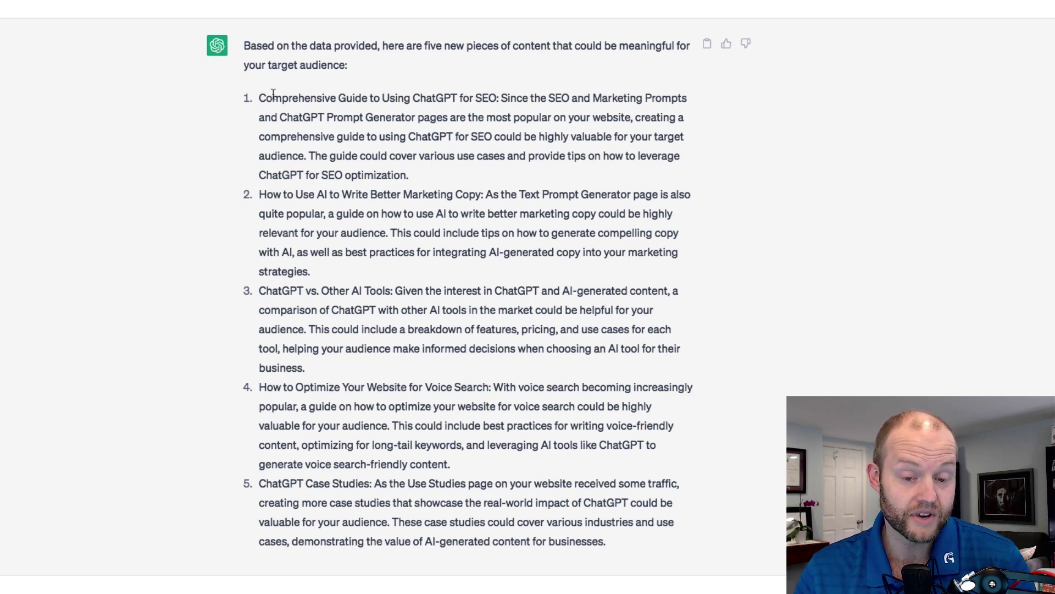
pyautogui.moveTo(273, 96); pyautogui.dragTo(499, 97)
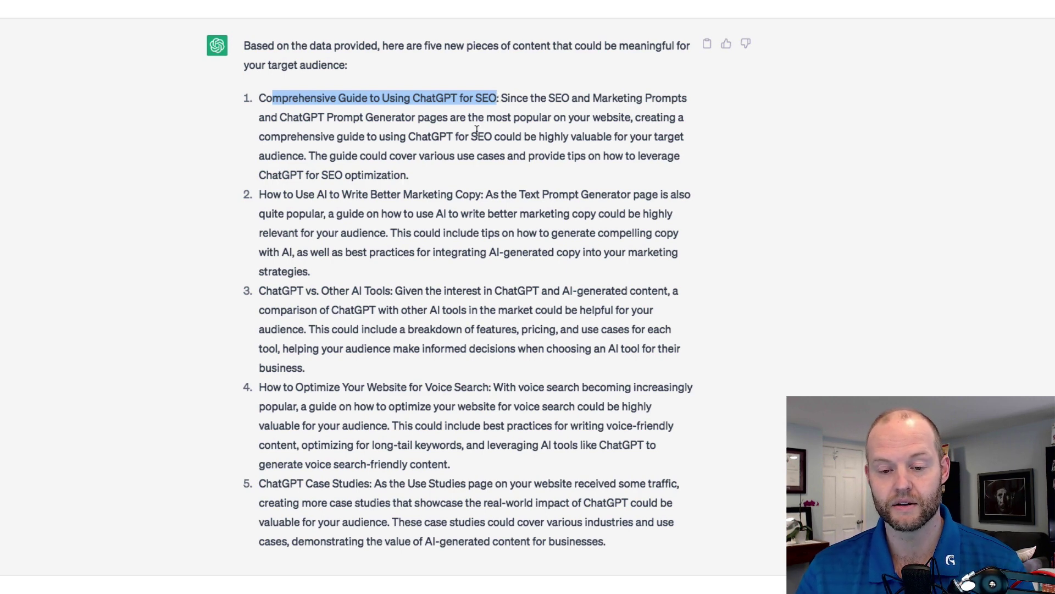
pyautogui.moveTo(323, 154); pyautogui.dragTo(586, 149)
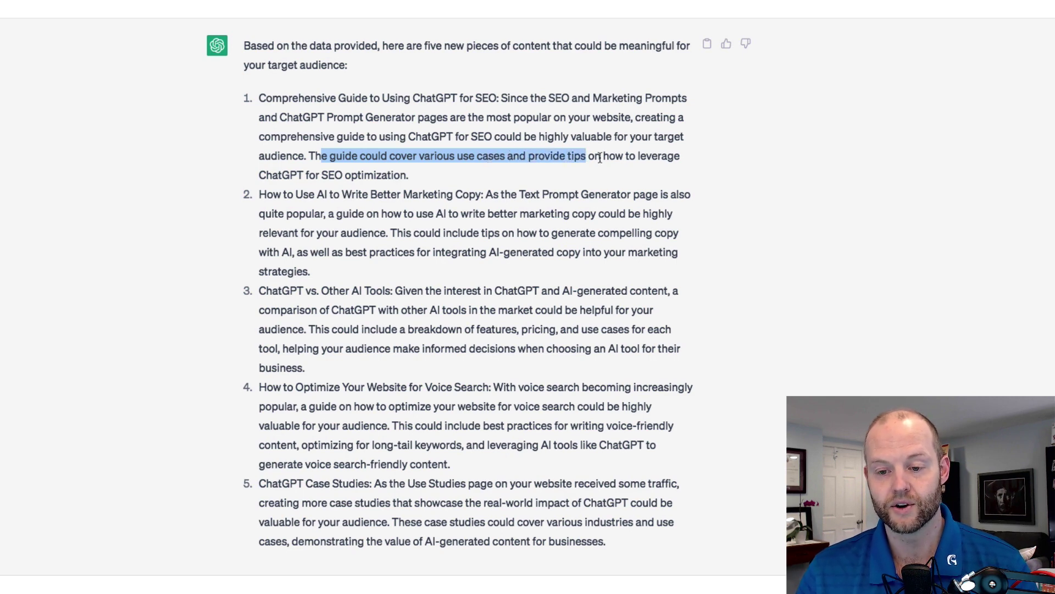
pyautogui.click(517, 177)
pyautogui.moveTo(278, 175); pyautogui.dragTo(377, 175)
pyautogui.click(378, 175)
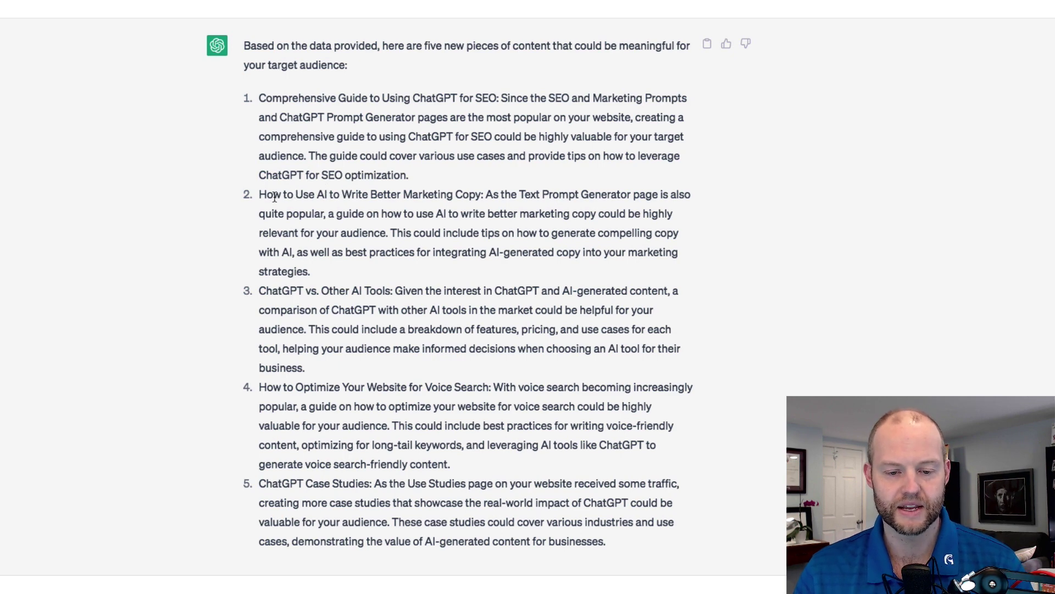
# - Read through the second and third content ideas, on writing better marketing copy with AI and comparing ChatGPT with other AI tools
pyautogui.moveTo(275, 195); pyautogui.dragTo(614, 193)
pyautogui.click(500, 193)
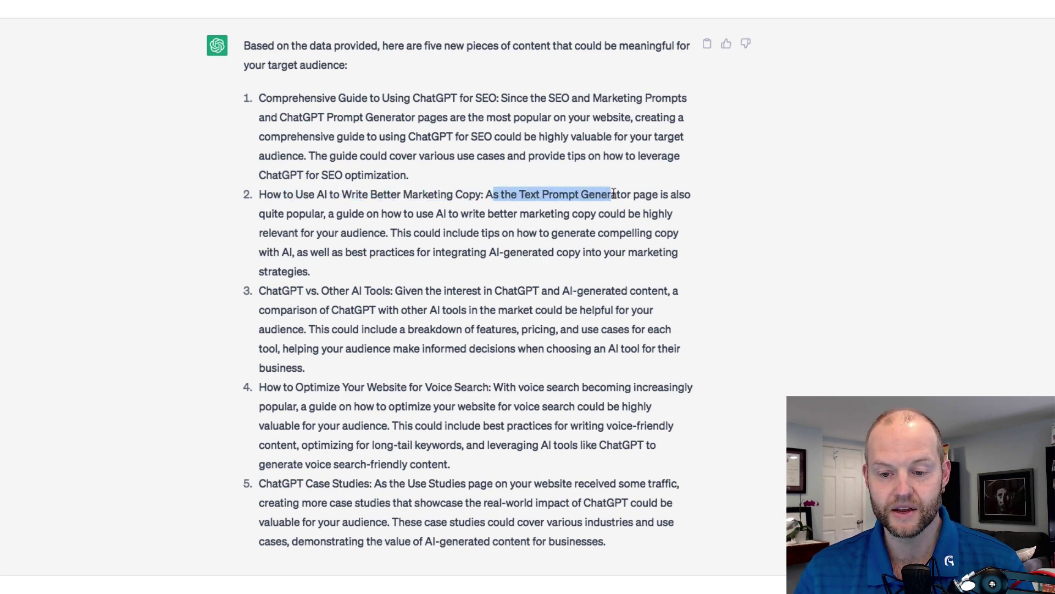
pyautogui.click(278, 215)
pyautogui.moveTo(335, 215); pyautogui.dragTo(554, 215)
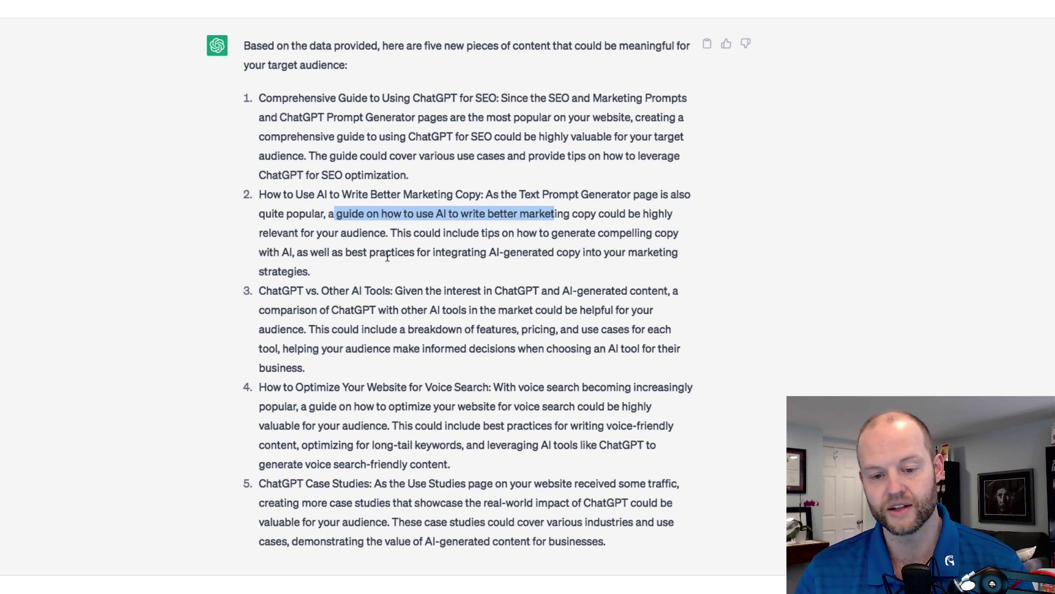
pyautogui.click(279, 291)
pyautogui.moveTo(279, 292); pyautogui.dragTo(621, 292)
pyautogui.moveTo(305, 310); pyautogui.dragTo(575, 304)
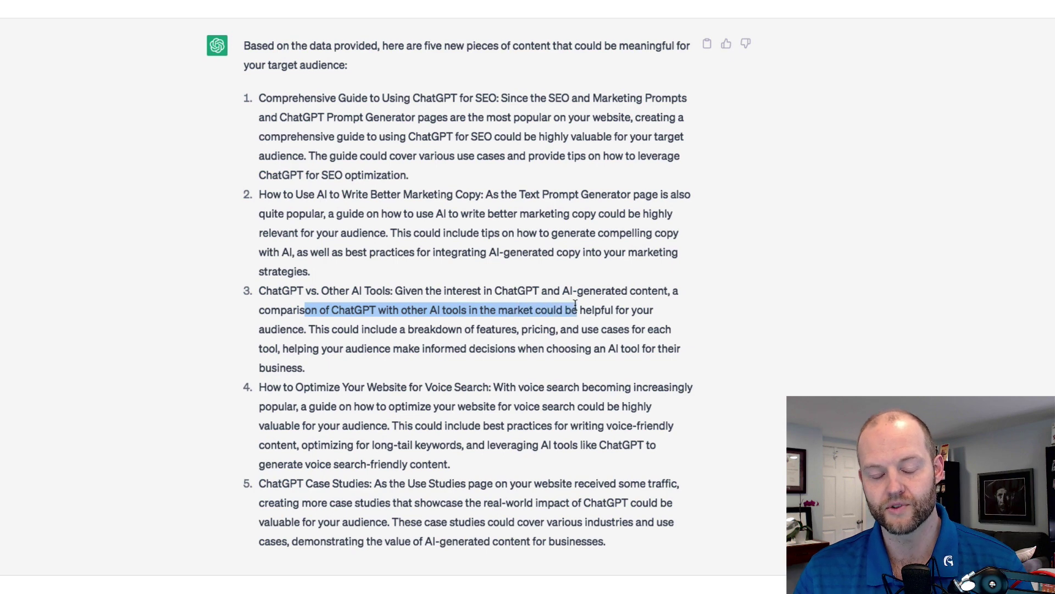
# - Read through the fourth and fifth content ideas, on voice search optimization and ChatGPT case studies
pyautogui.moveTo(267, 387); pyautogui.dragTo(488, 388)
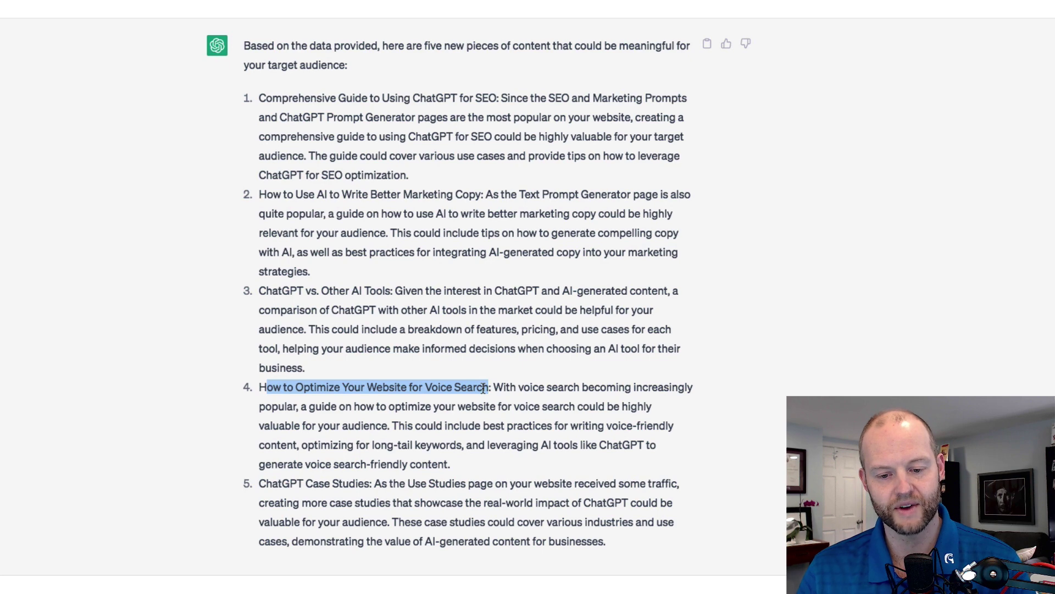
pyautogui.click(490, 389)
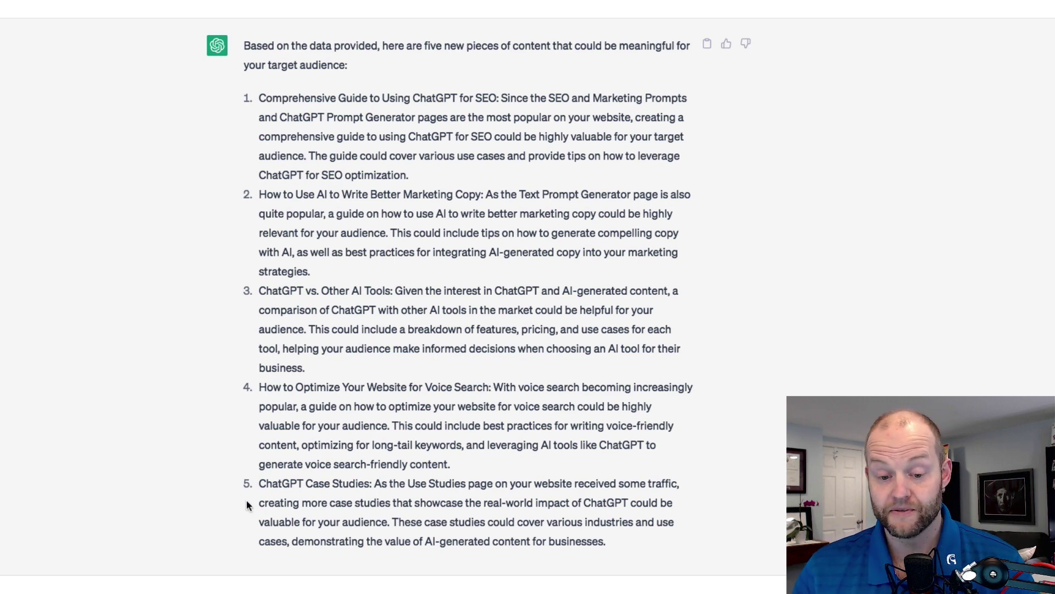
pyautogui.moveTo(265, 484); pyautogui.dragTo(435, 485)
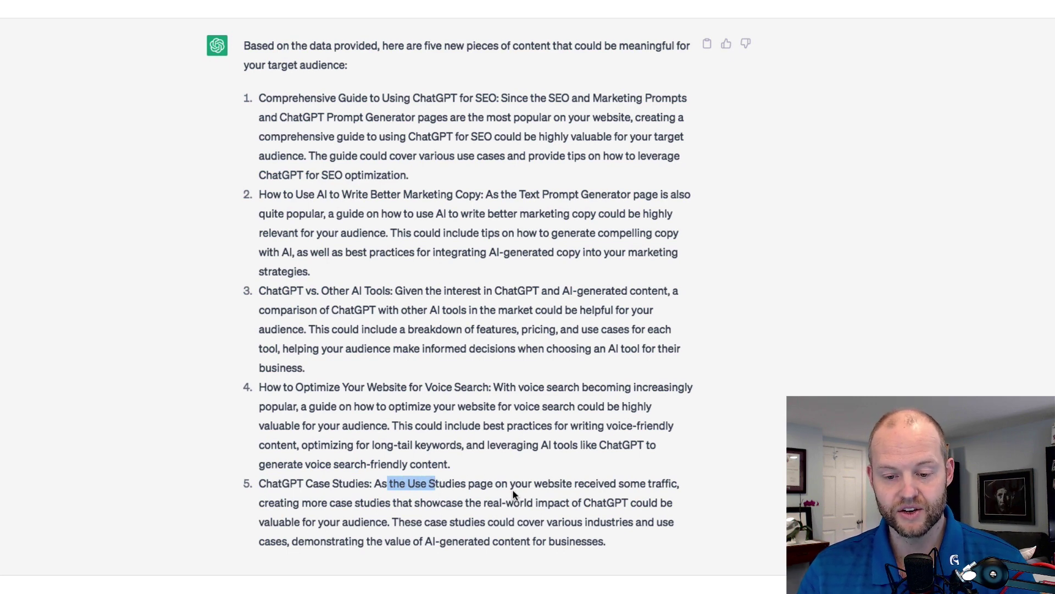
pyautogui.moveTo(510, 484); pyautogui.dragTo(621, 480)
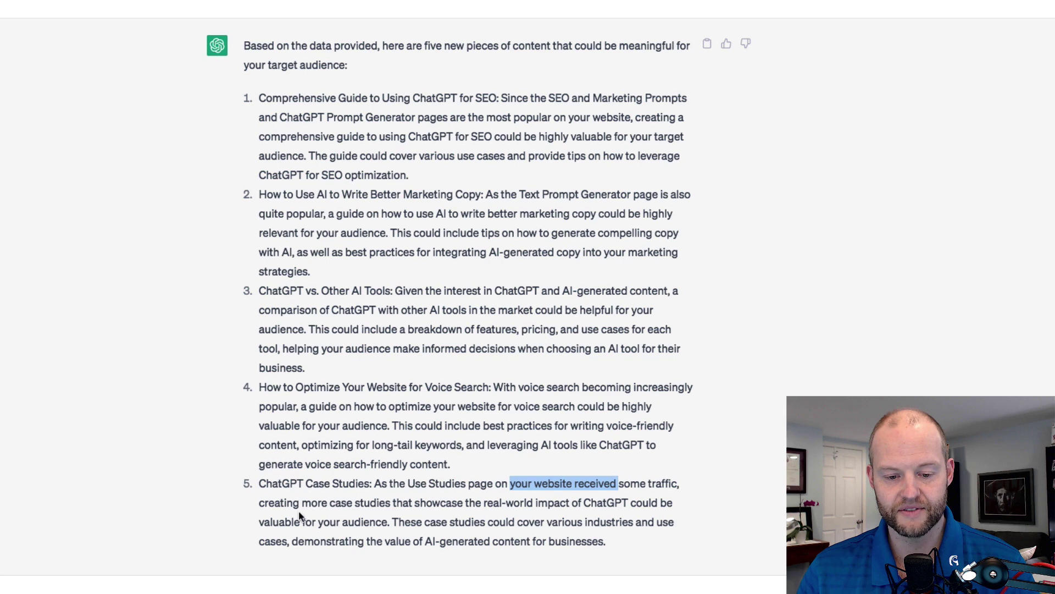
pyautogui.moveTo(292, 509); pyautogui.dragTo(487, 505)
pyautogui.click(467, 504)
pyautogui.click(412, 504)
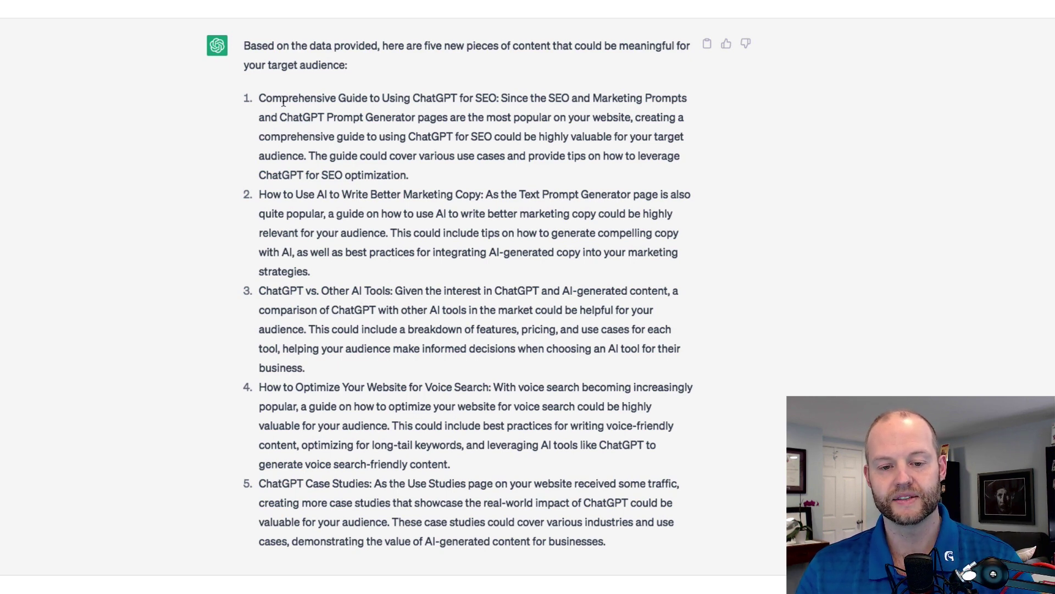
# - Review the titles of all five suggested content ideas once more, highlighting each one in turn
pyautogui.moveTo(282, 97); pyautogui.dragTo(483, 97)
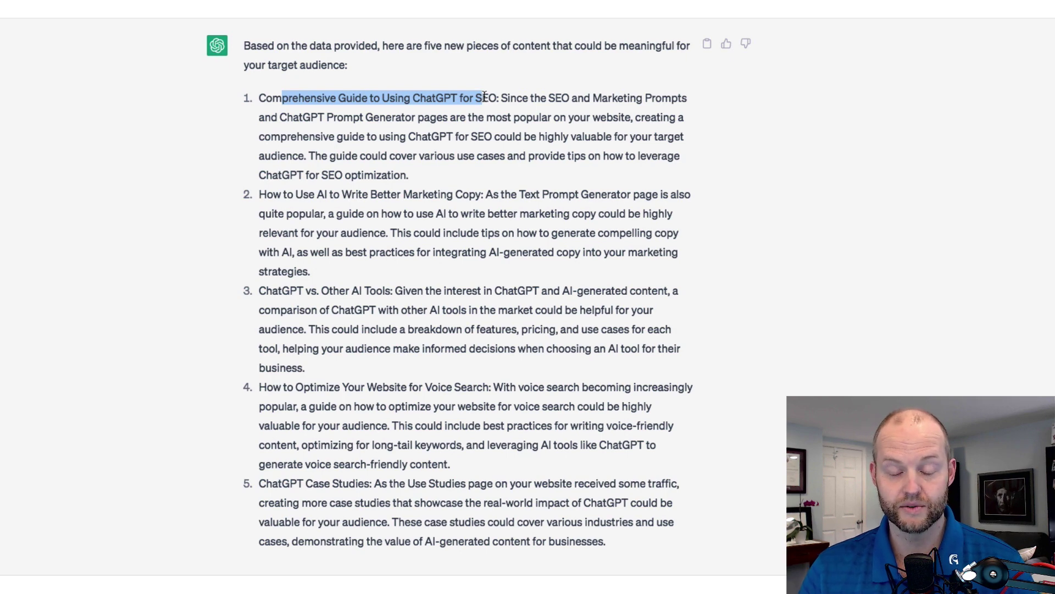
pyautogui.moveTo(274, 195); pyautogui.dragTo(464, 188)
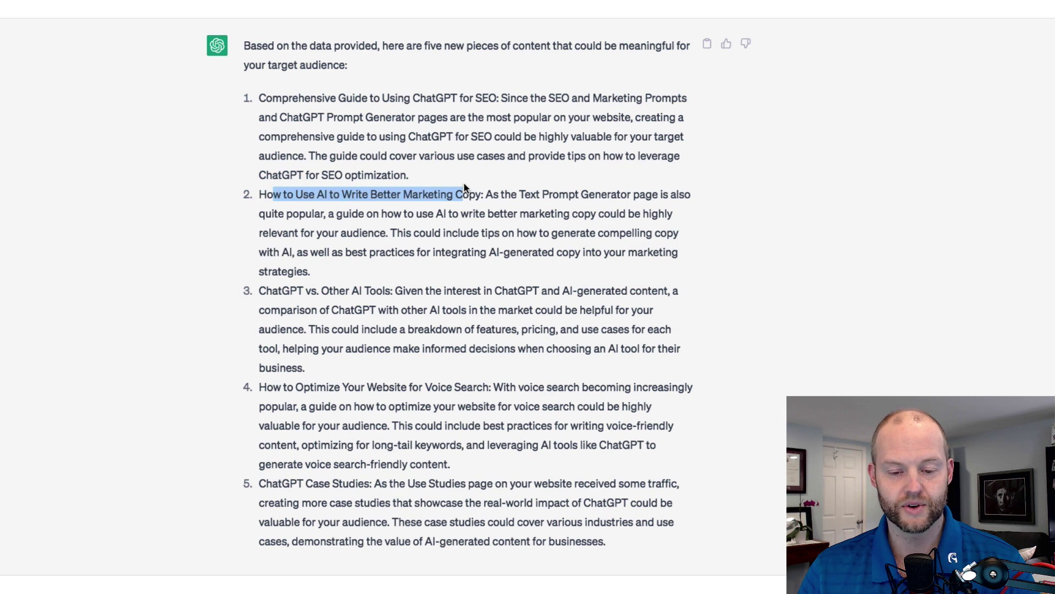
pyautogui.moveTo(279, 290); pyautogui.dragTo(447, 288)
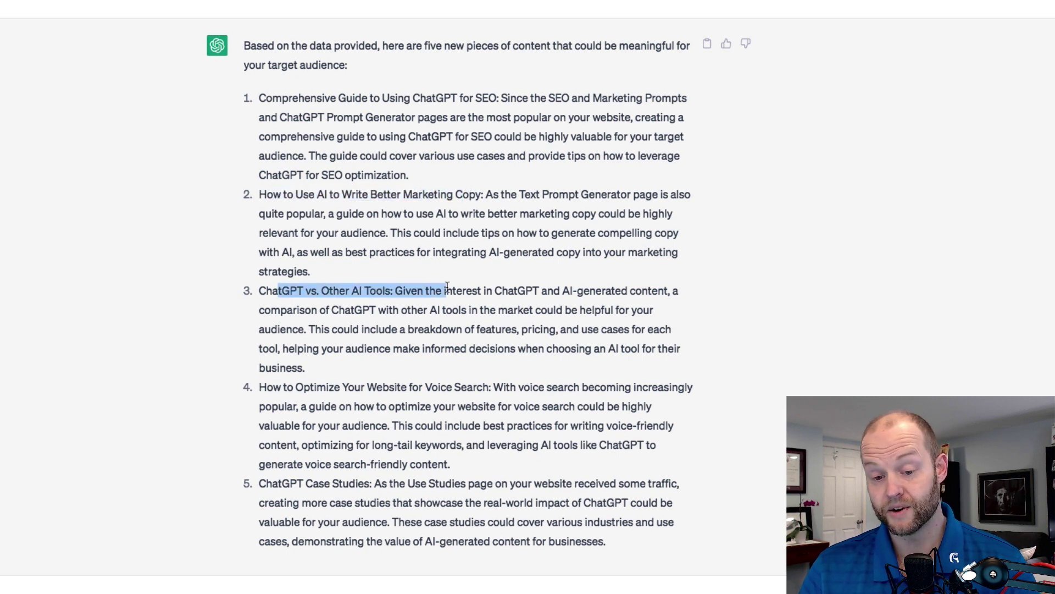
pyautogui.moveTo(267, 389); pyautogui.dragTo(463, 393)
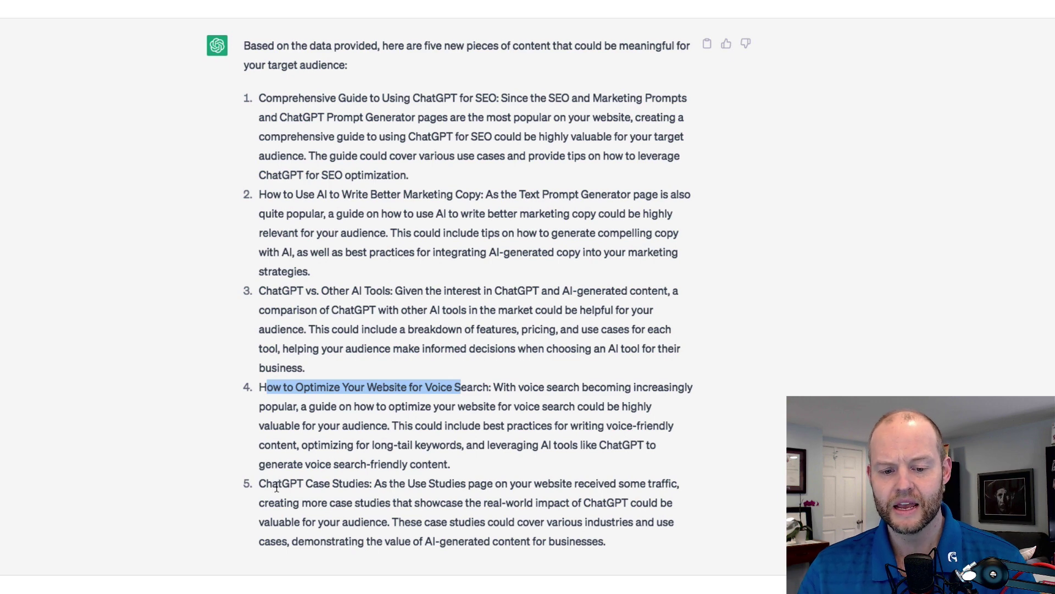
pyautogui.moveTo(266, 483); pyautogui.dragTo(414, 484)
pyautogui.click(462, 482)
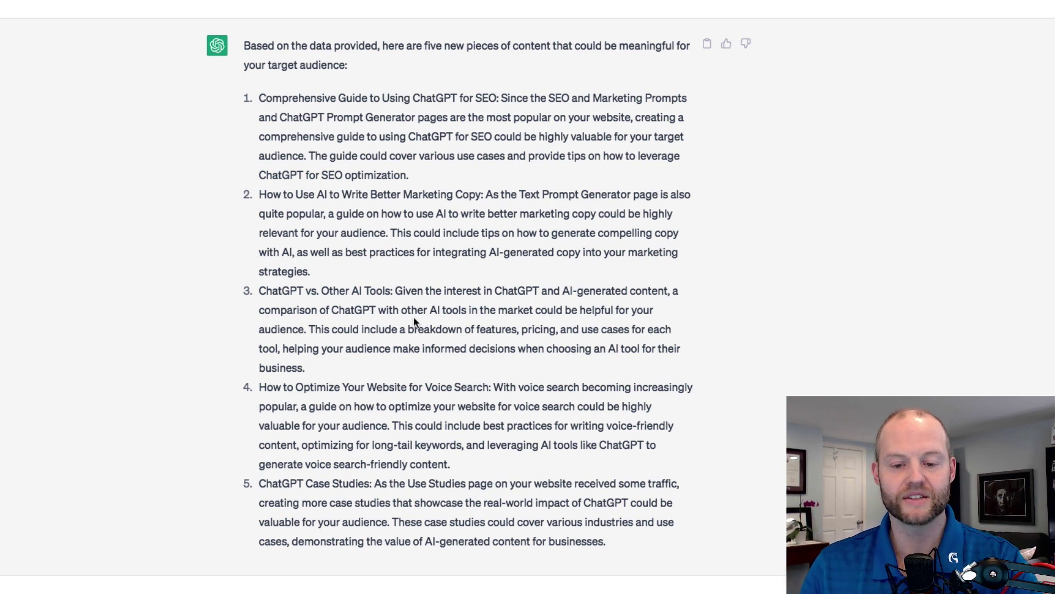
pyautogui.moveTo(252, 44); pyautogui.dragTo(467, 231)
pyautogui.click(431, 224)
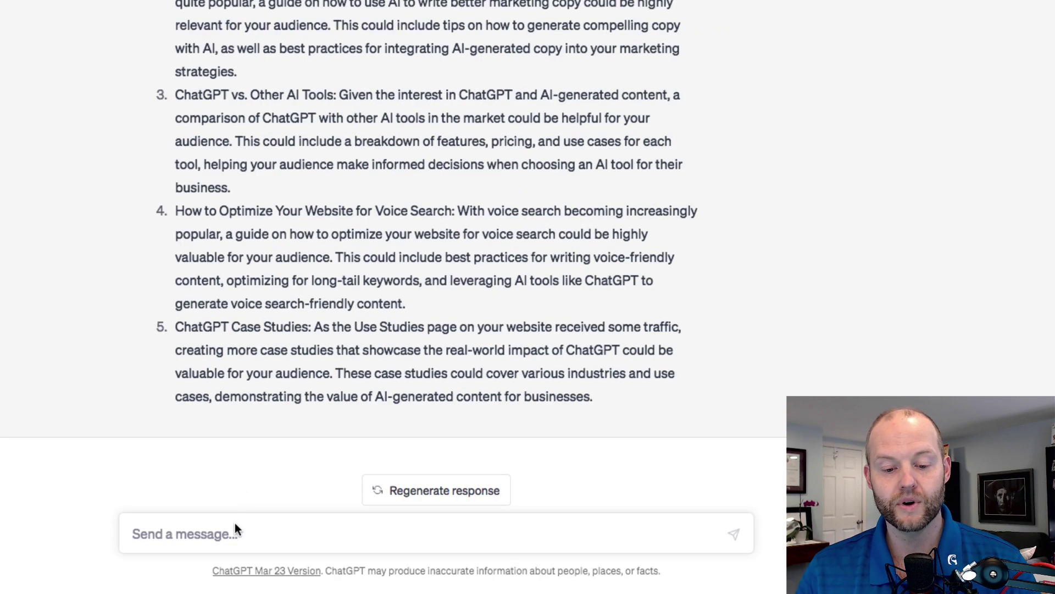
# - Begin a new message to ChatGPT with "chat gpt based on this content, you said it was for my target audience"
pyautogui.click(235, 524)
pyautogui.write('ch')
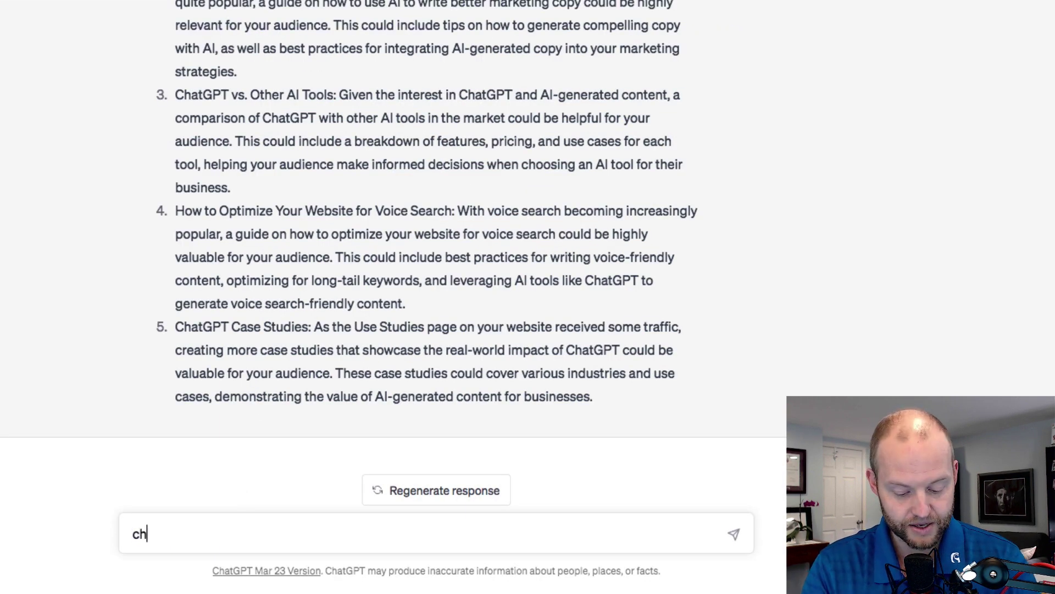
pyautogui.write('at gpt based ')
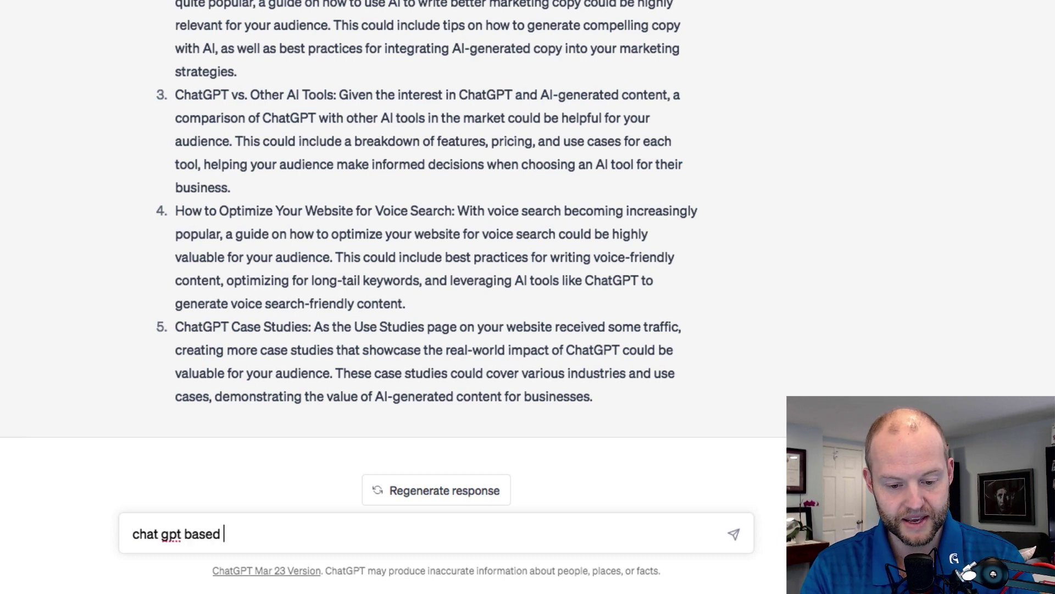
pyautogui.write('on this content y')
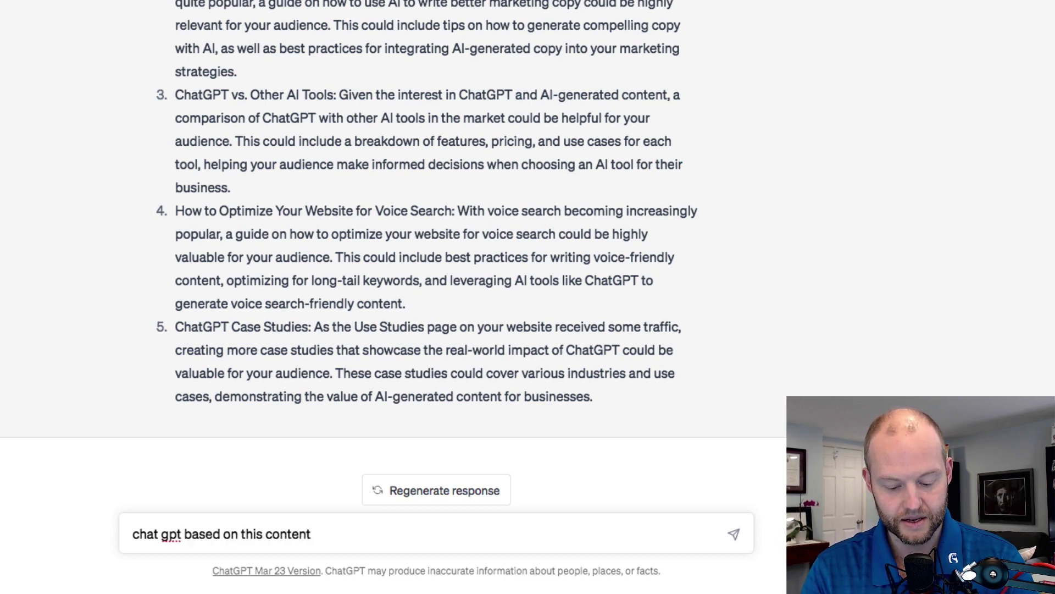
pyautogui.press('BackSpace')
pyautogui.press('BackSpace')
pyautogui.write(', you ssid')
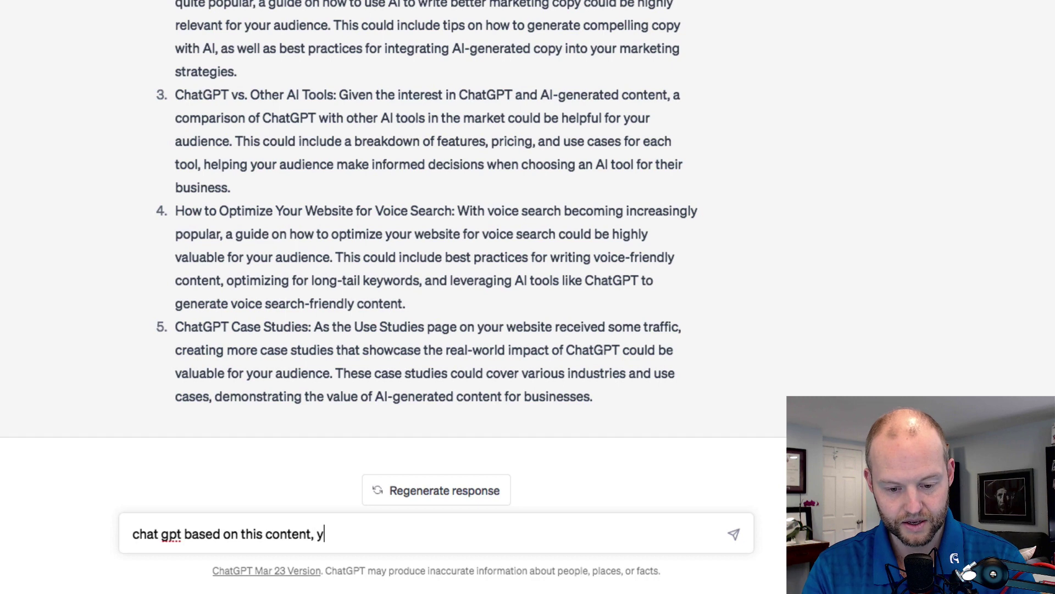
pyautogui.press('BackSpace')
pyautogui.press('BackSpace')
pyautogui.press('BackSpace')
pyautogui.press('BackSpace')
pyautogui.write('aid ')
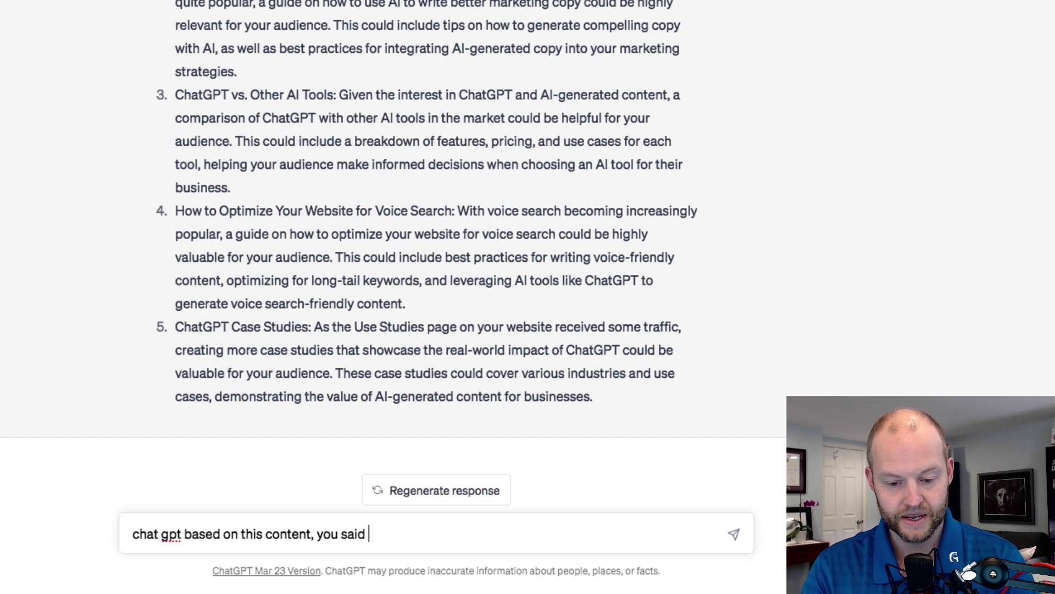
pyautogui.write('it was for my target q')
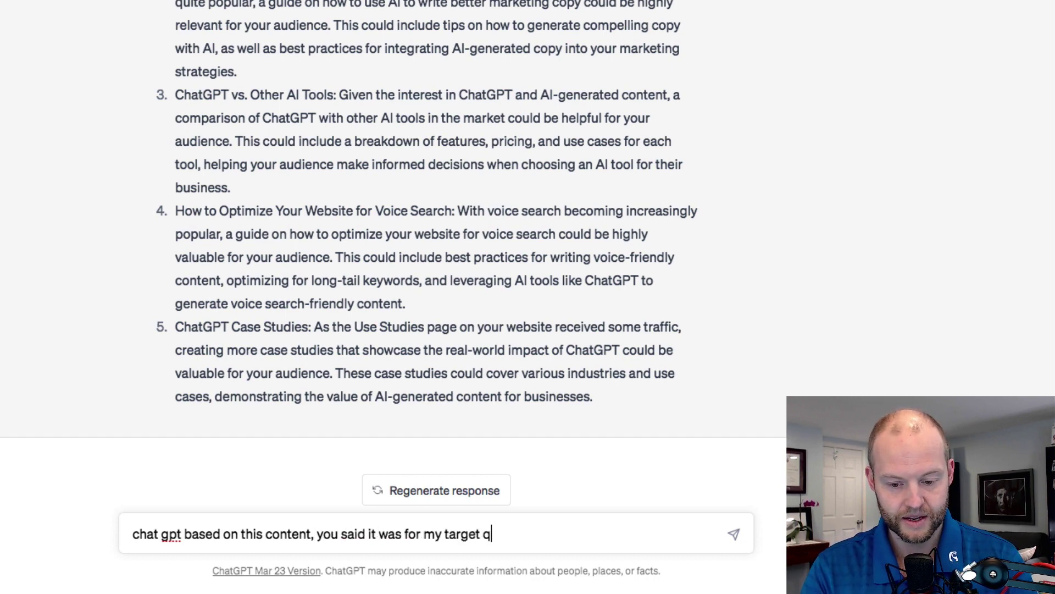
pyautogui.press('BackSpace')
pyautogui.write('aud')
pyautogui.press('BackSpace')
pyautogui.write('dience')
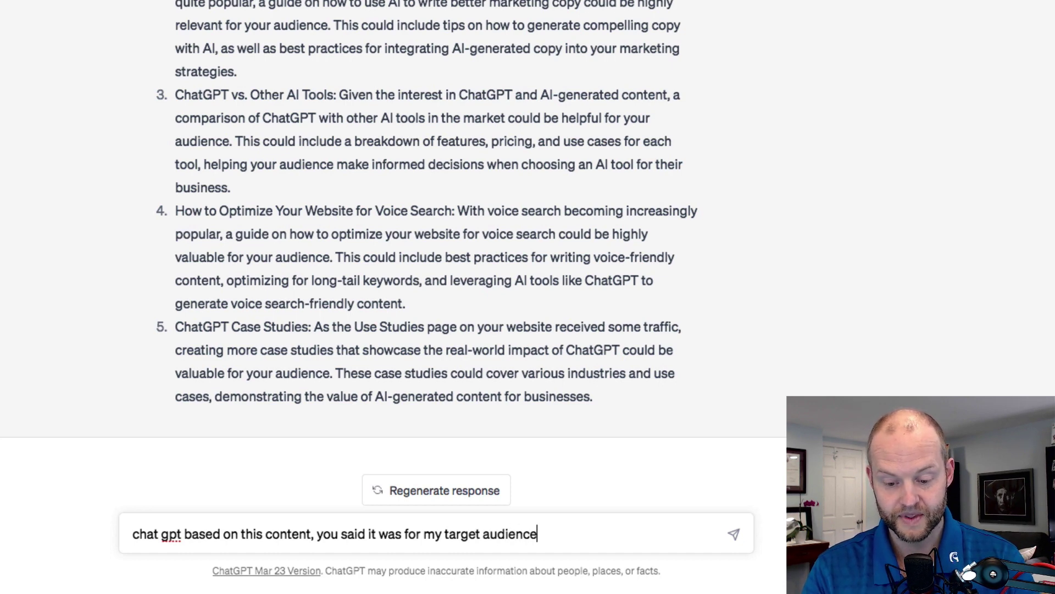
# - Finish the message with ", who is my target audience that you are referencing and I want to see the profile in detail" and send it
pyautogui.write(', who is my')
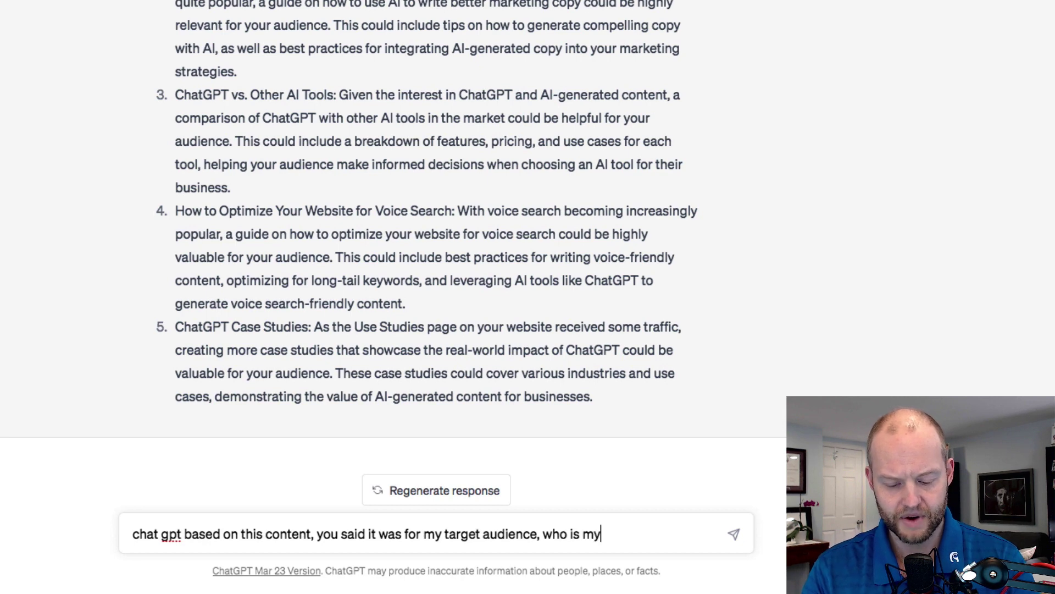
pyautogui.write(' target audi')
pyautogui.press('BackSpace')
pyautogui.write('ience that you ')
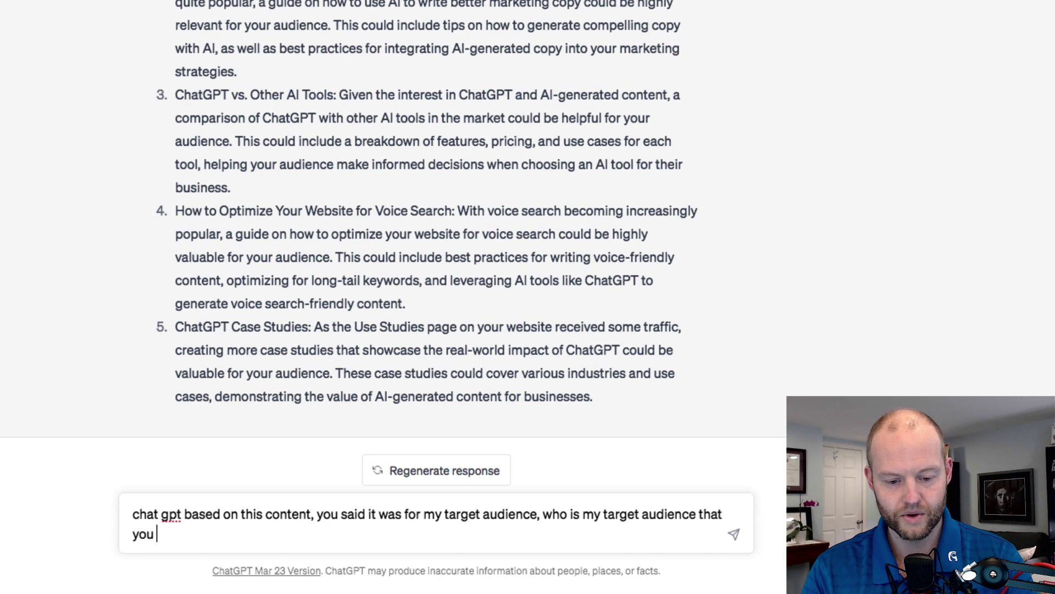
pyautogui.write('are referencing and I n')
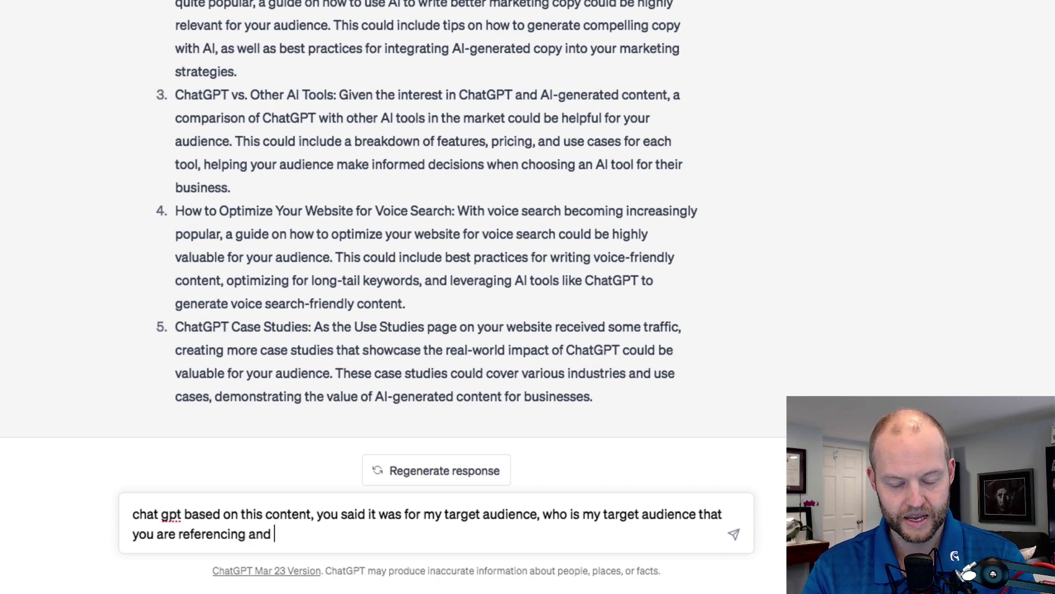
pyautogui.press('BackSpace')
pyautogui.write('want to s')
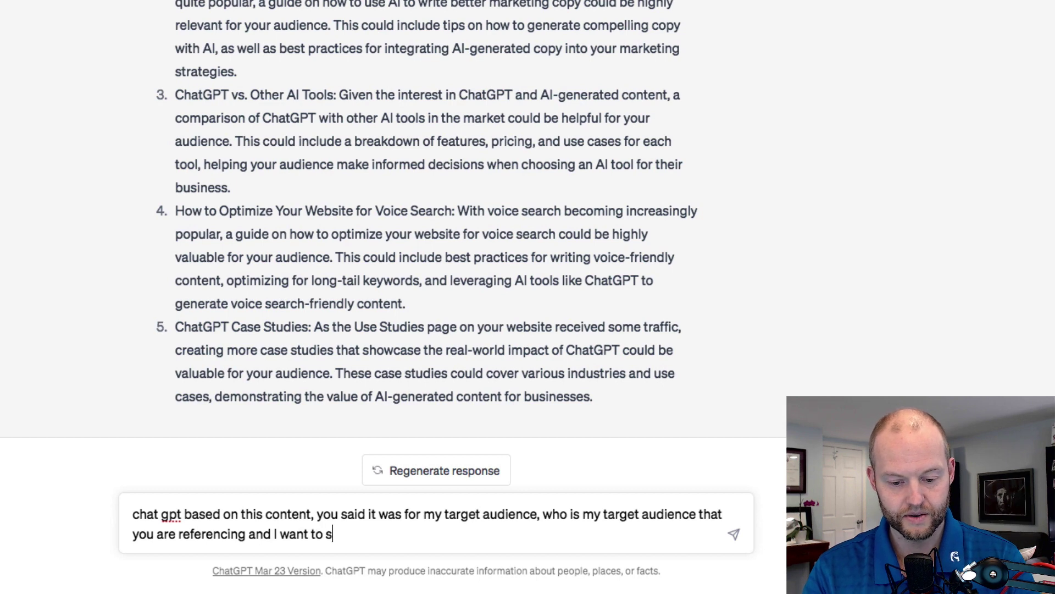
pyautogui.write('ee the progile')
pyautogui.press('BackSpace')
pyautogui.press('BackSpace')
pyautogui.press('BackSpace')
pyautogui.press('BackSpace')
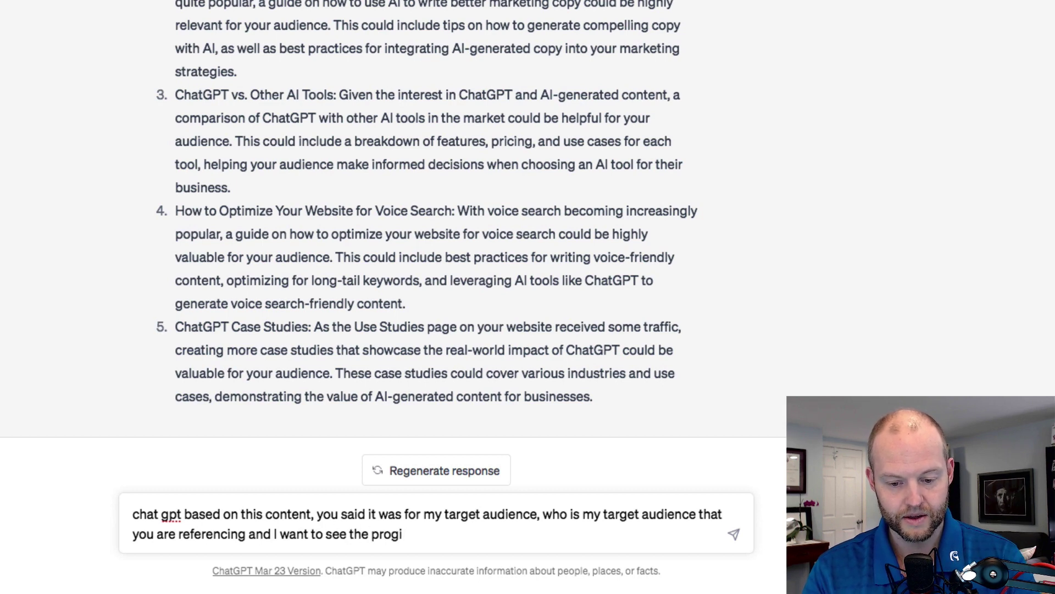
pyautogui.write('file in deta')
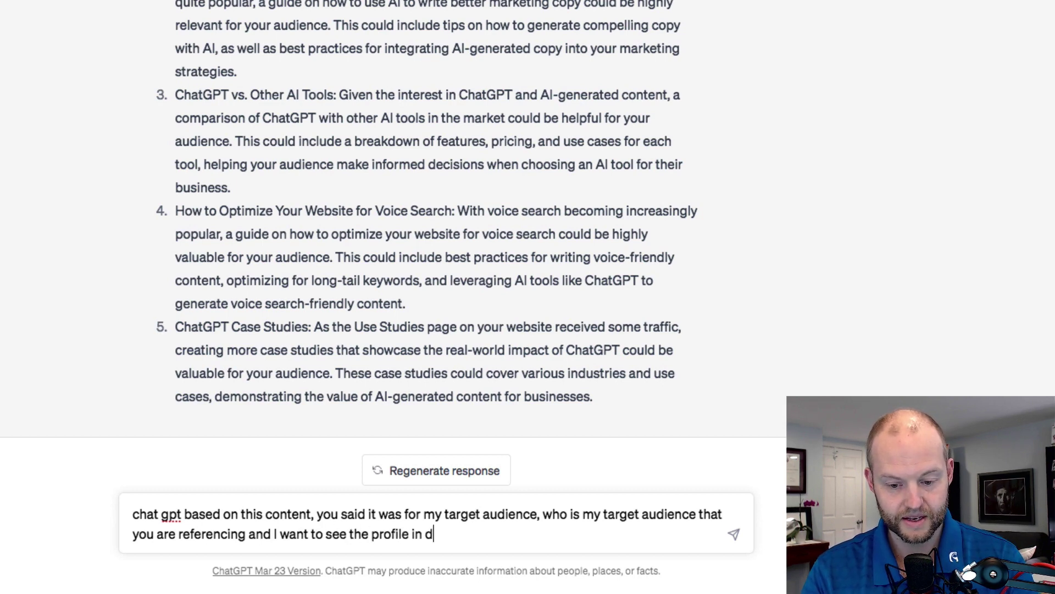
pyautogui.write('il')
pyautogui.press('Return')
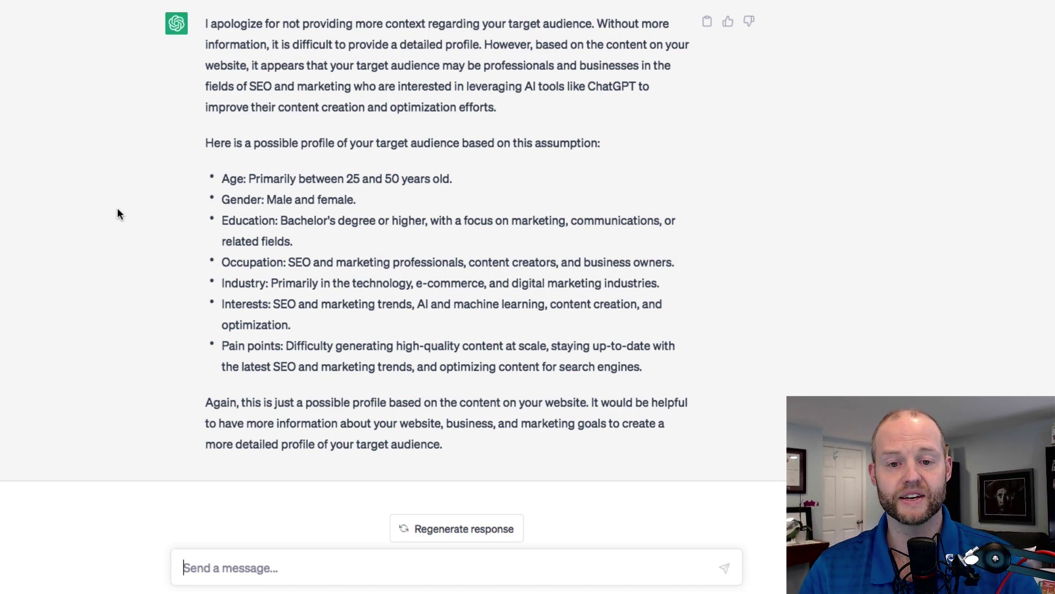
# - Look over the target audience profile, and reread the earlier prompt asking for 5 new pieces of content
pyautogui.moveTo(263, 66); pyautogui.dragTo(415, 305)
pyautogui.click(415, 306)
pyautogui.scroll(20, 411, 291)
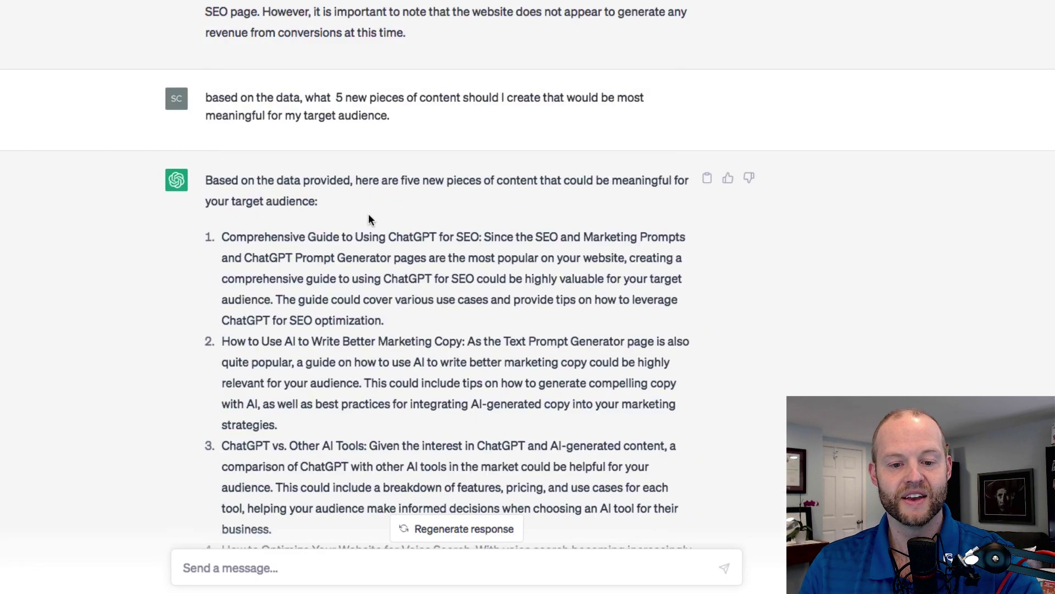
pyautogui.moveTo(218, 97); pyautogui.dragTo(398, 98)
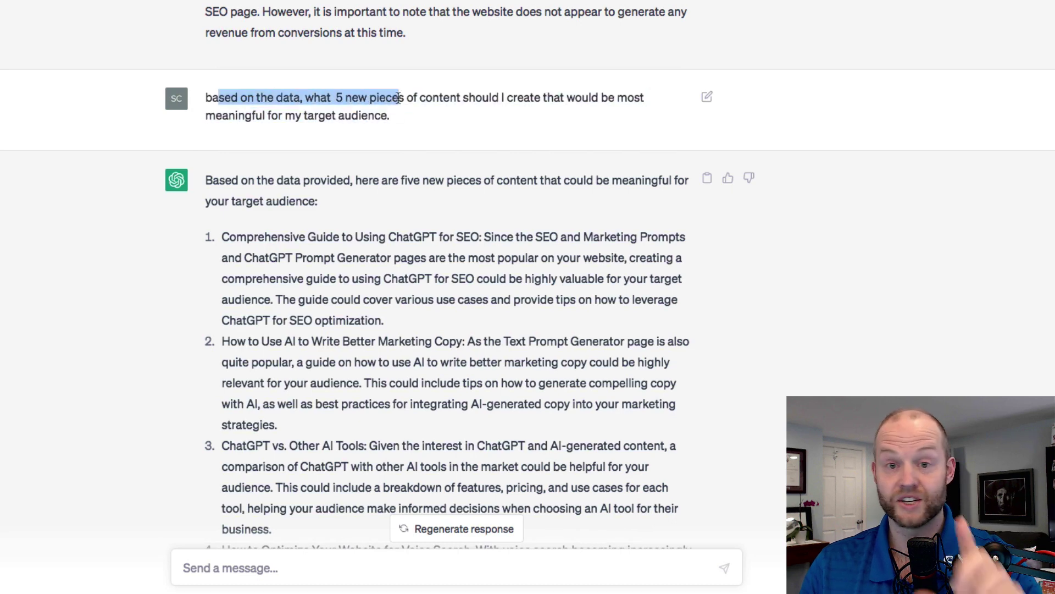
pyautogui.click(371, 113)
pyautogui.moveTo(325, 100); pyautogui.dragTo(589, 102)
pyautogui.moveTo(248, 113); pyautogui.dragTo(353, 117)
pyautogui.click(367, 116)
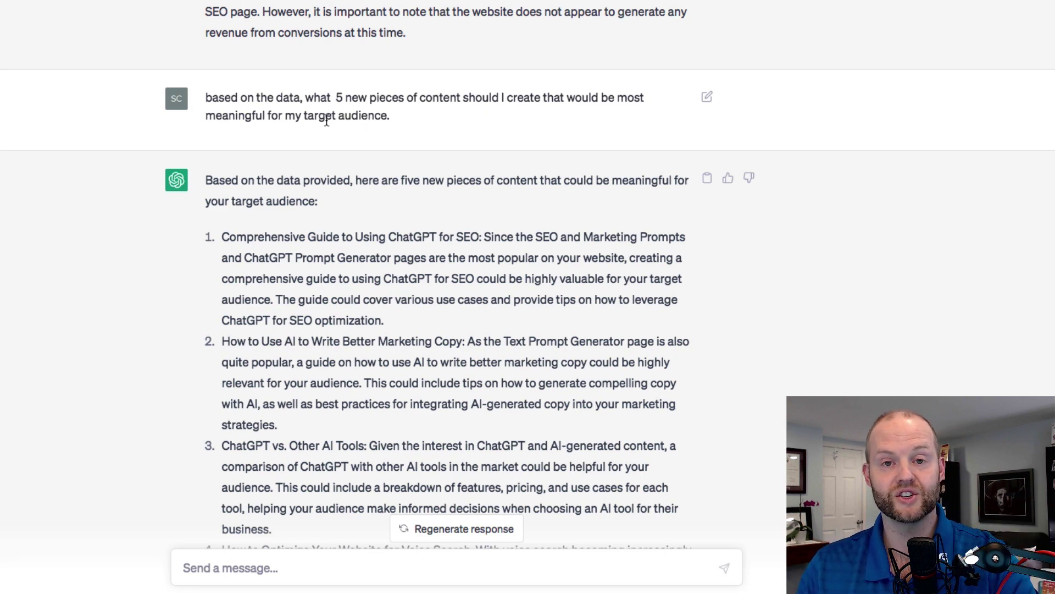
# - Review the suggested content ideas again, highlighting the third idea and the title of the fourth about voice search
pyautogui.scroll(-5, 333, 121)
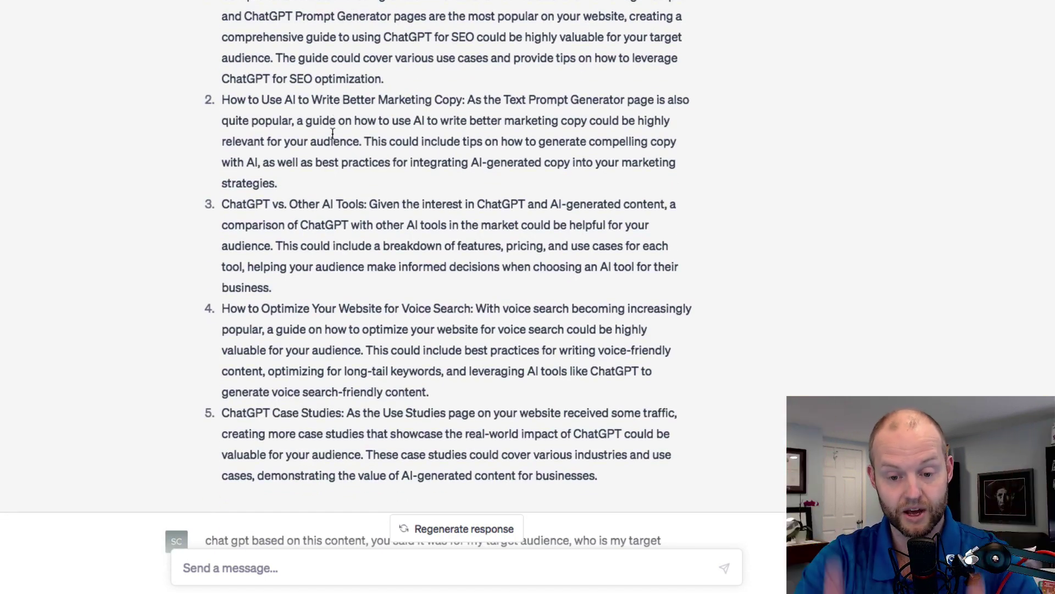
pyautogui.scroll(-4, 333, 133)
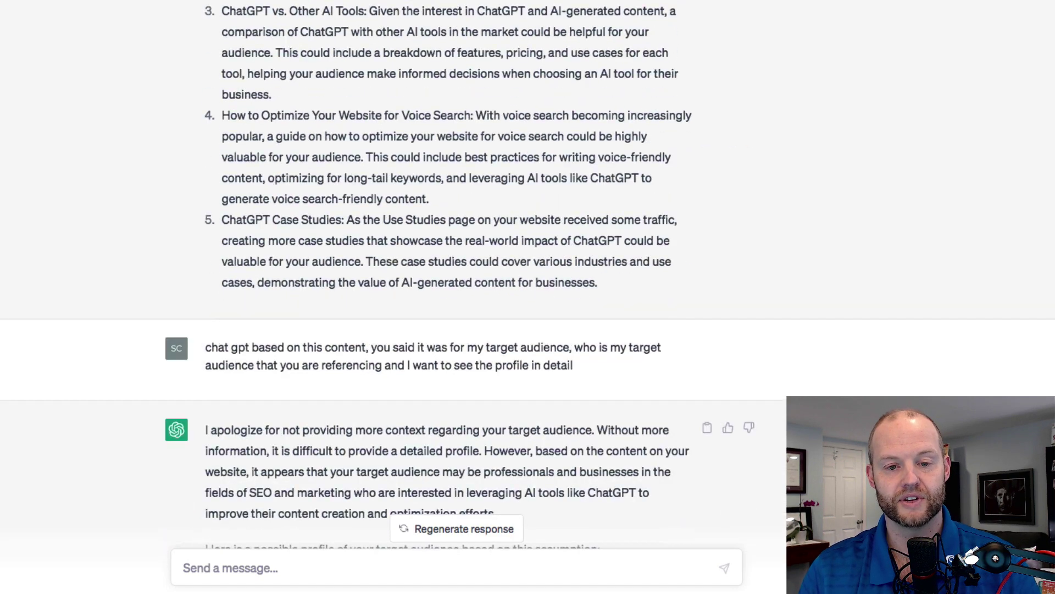
pyautogui.moveTo(222, 9); pyautogui.dragTo(385, 100)
pyautogui.click(272, 112)
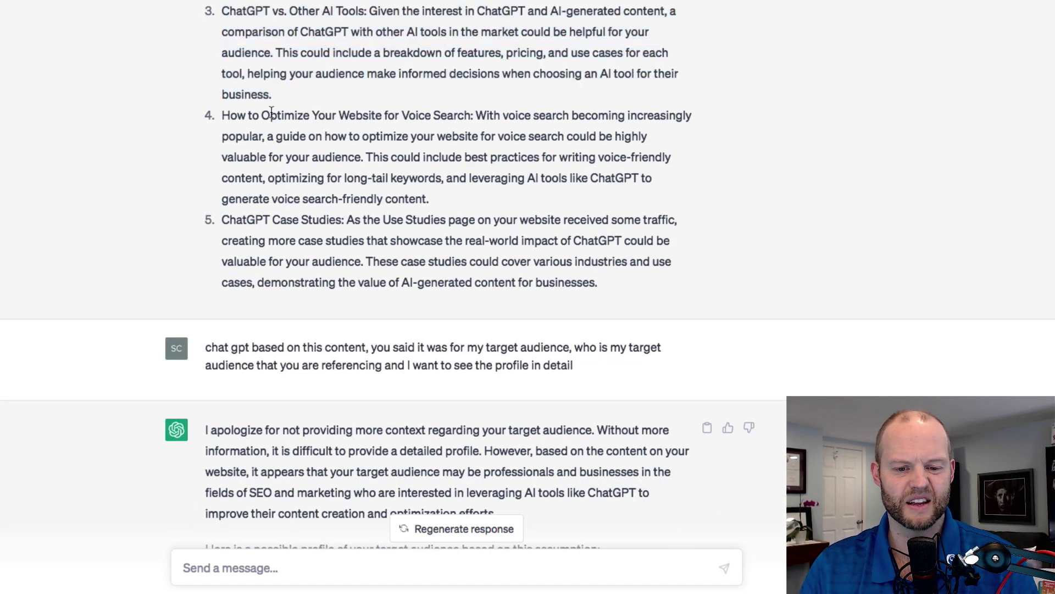
pyautogui.moveTo(248, 115); pyautogui.dragTo(454, 116)
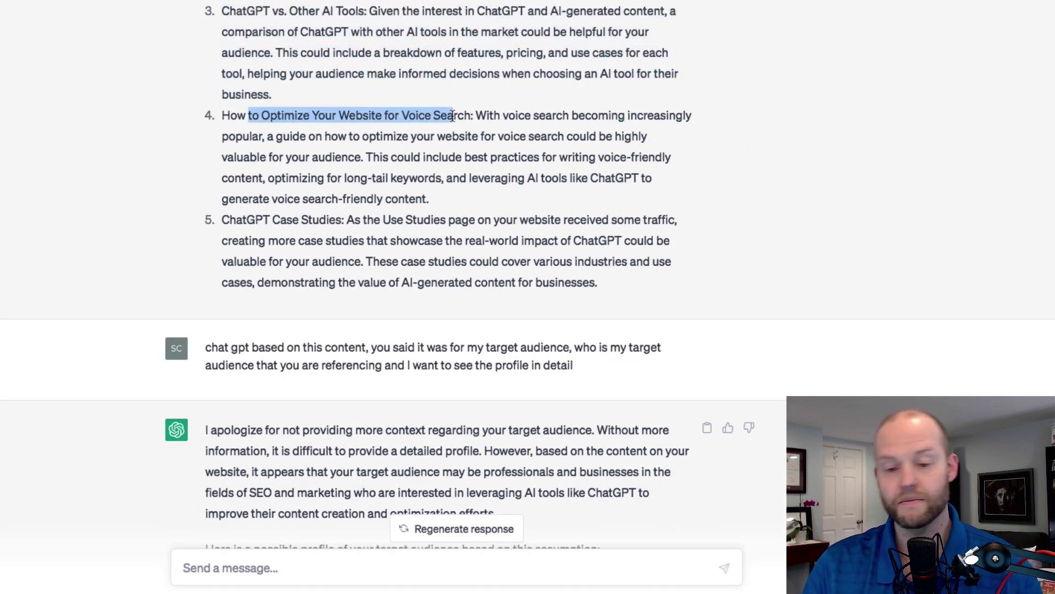
# - Reread the prompt asking for the detailed target audience profile, highlighting its key phrases, and bring the full reply into view
pyautogui.scroll(-5, 451, 115)
pyautogui.moveTo(218, 83); pyautogui.dragTo(331, 83)
pyautogui.click(399, 85)
pyautogui.moveTo(425, 83); pyautogui.dragTo(301, 102)
pyautogui.click(296, 103)
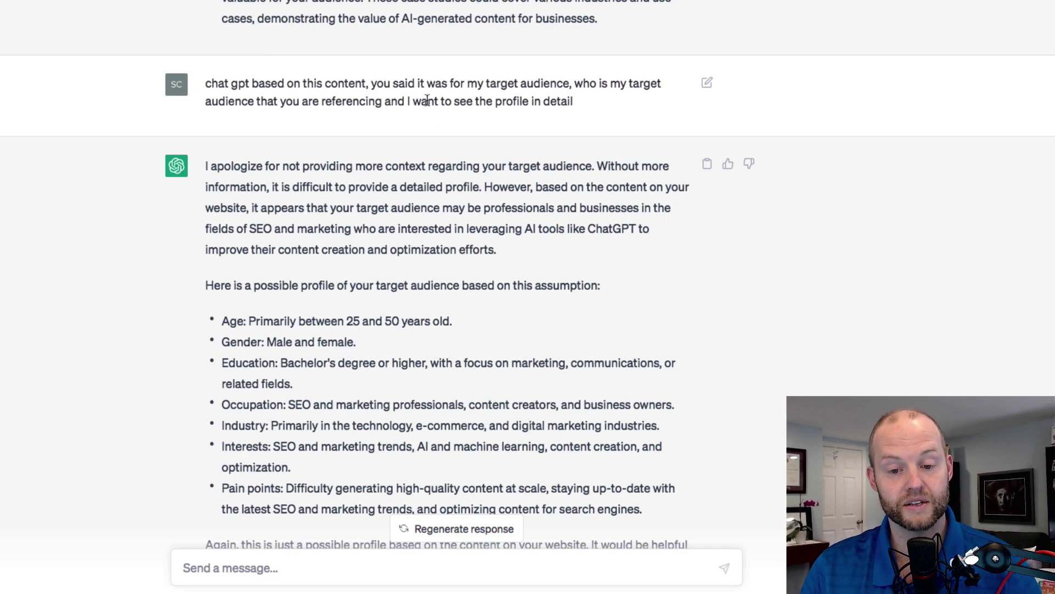
pyautogui.moveTo(423, 102); pyautogui.dragTo(492, 102)
pyautogui.scroll(-2, 454, 134)
pyautogui.scroll(-1, 329, 106)
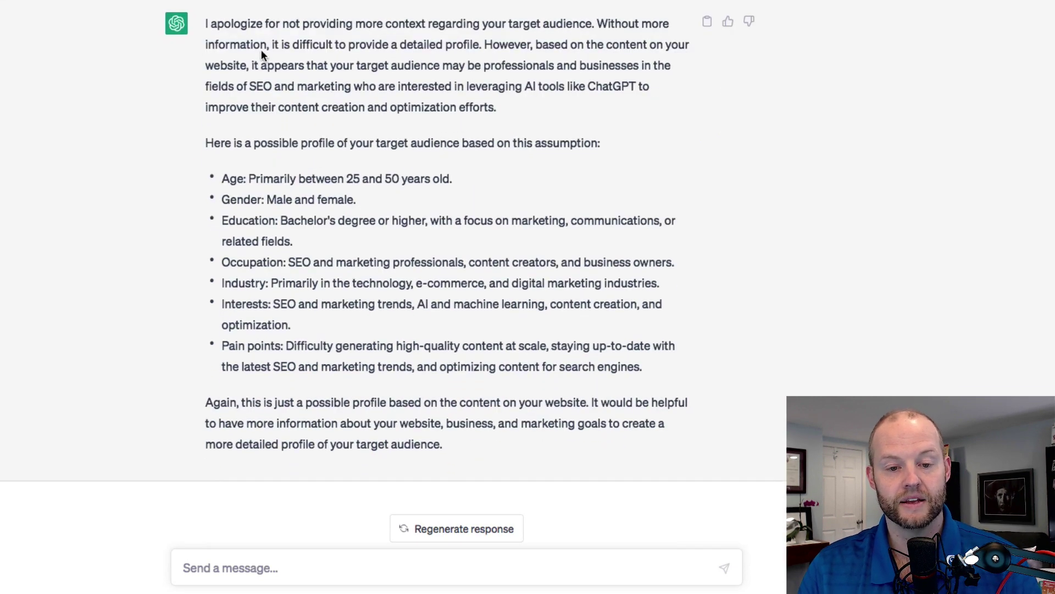
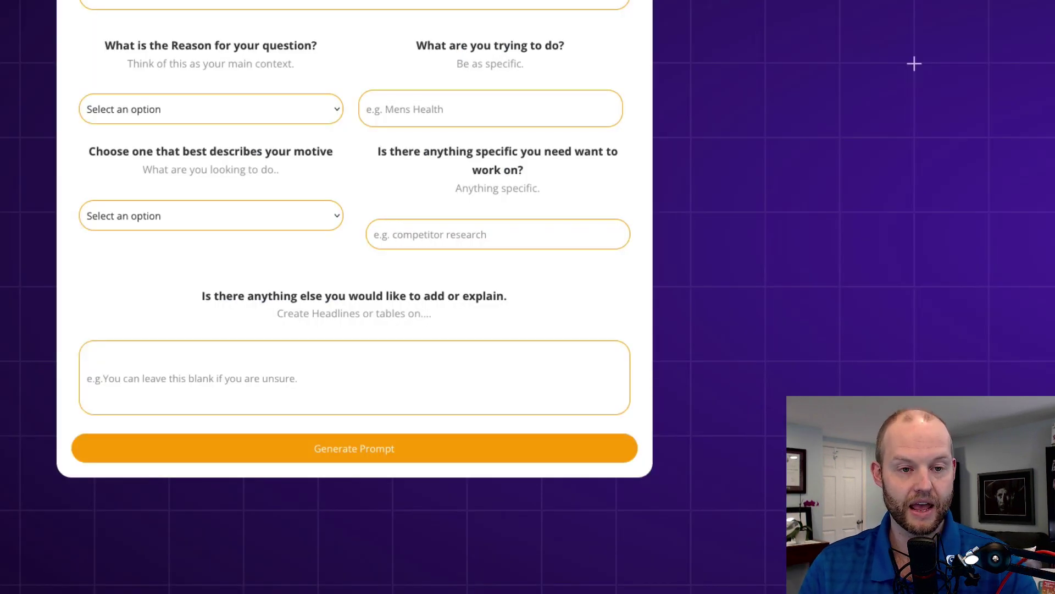
# - Glance at the prompt generator form, and read the opening paragraph of ChatGPT's target audience reply, highlighting its key phrases
pyautogui.scroll(4, 527, 297)
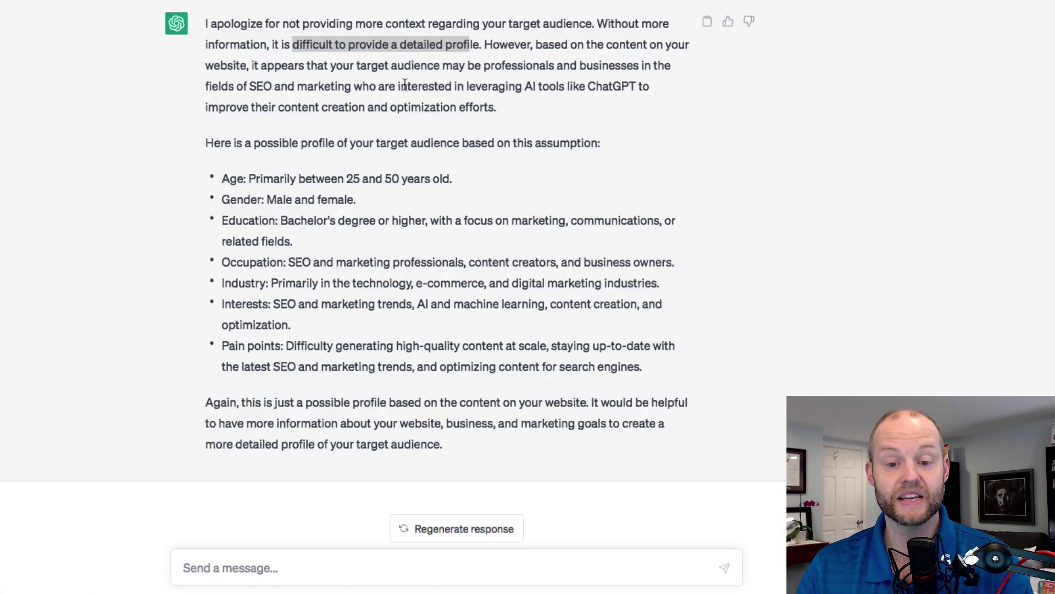
pyautogui.click(379, 64)
pyautogui.moveTo(485, 66); pyautogui.dragTo(599, 74)
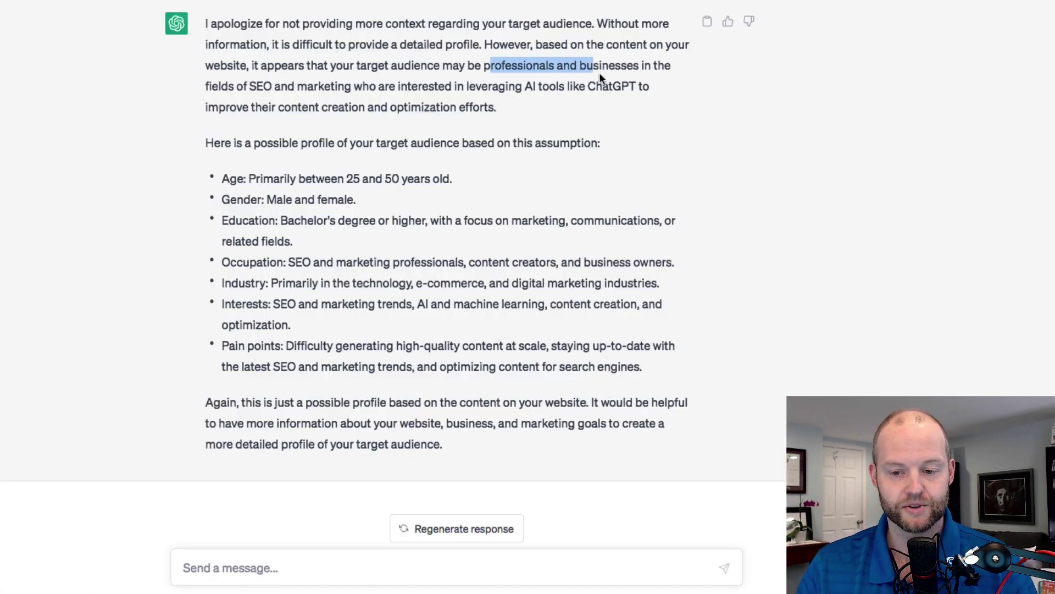
pyautogui.moveTo(221, 86); pyautogui.dragTo(631, 85)
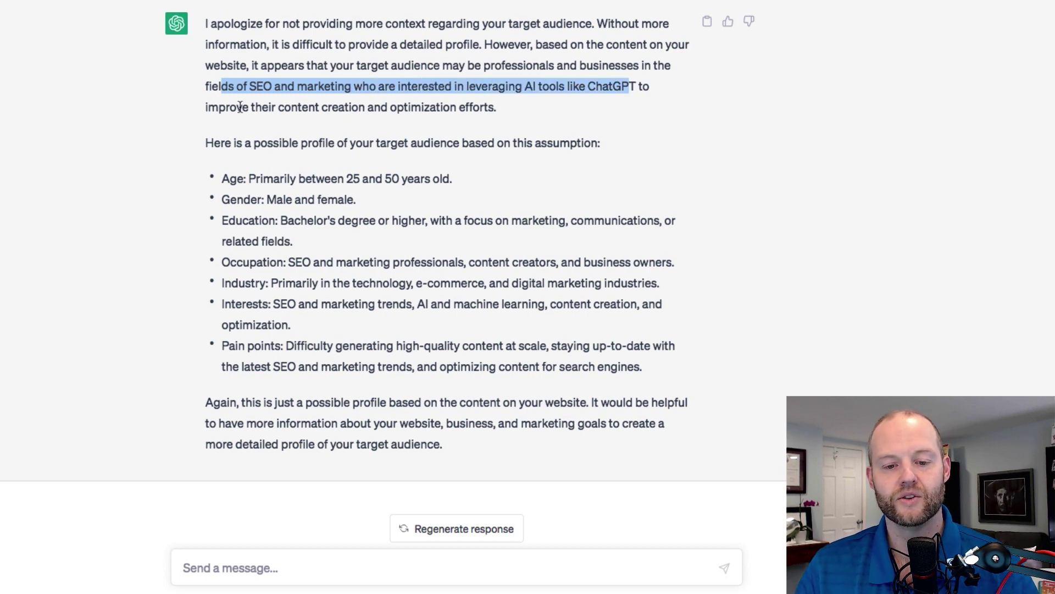
pyautogui.moveTo(236, 107); pyautogui.dragTo(495, 110)
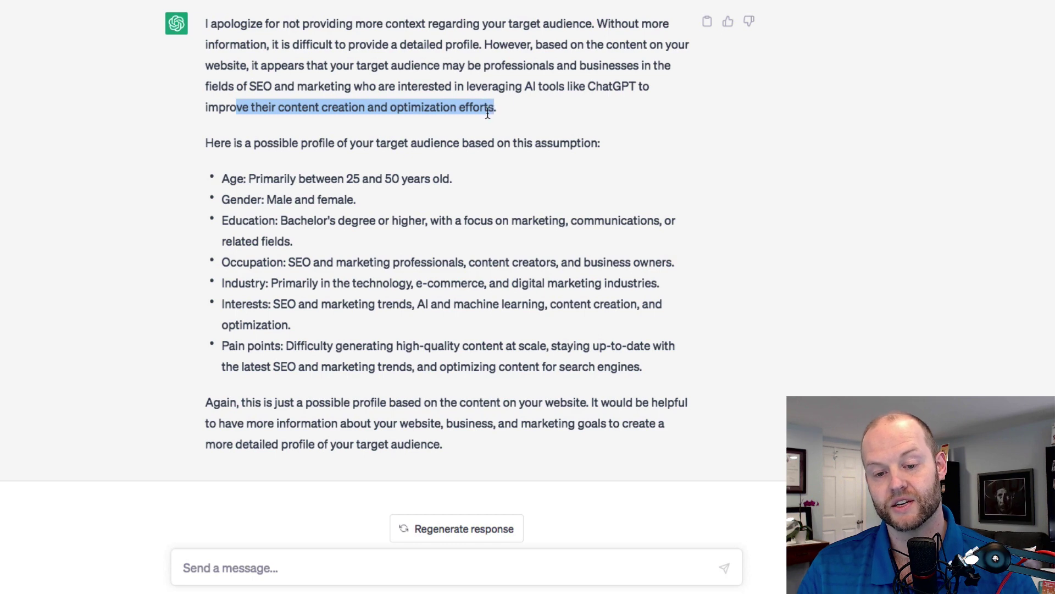
pyautogui.click(484, 86)
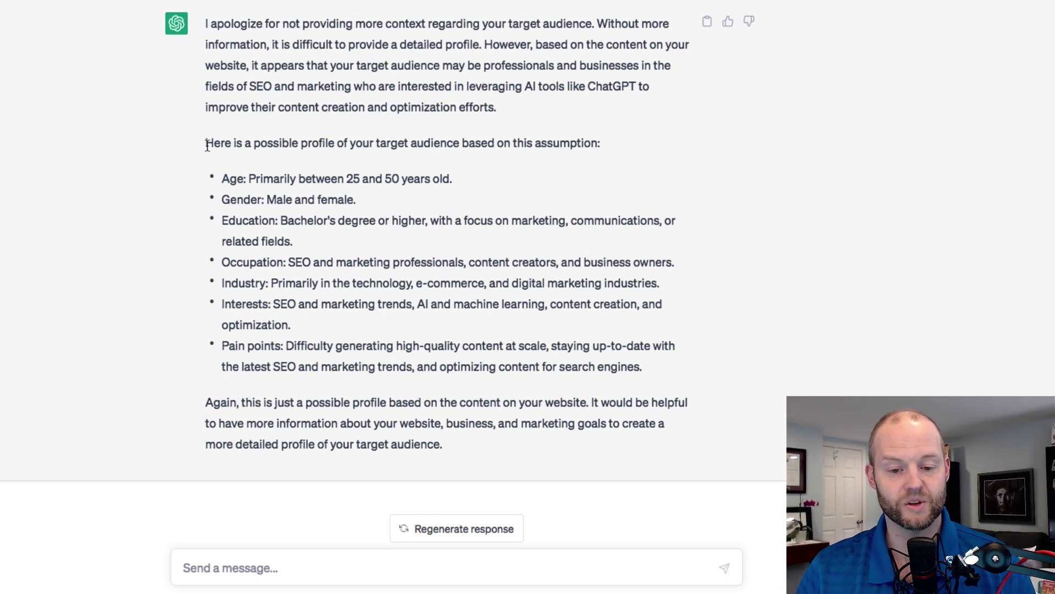
# - Read the target audience profile from age through interests, highlighting the entries along the way
pyautogui.moveTo(213, 144); pyautogui.dragTo(476, 144)
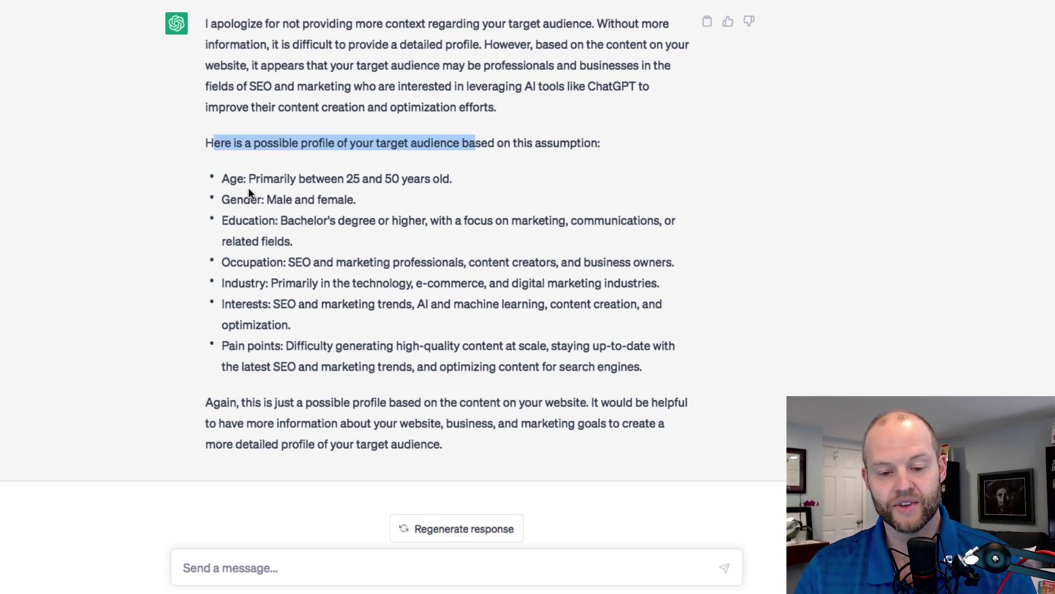
pyautogui.moveTo(255, 179); pyautogui.dragTo(452, 179)
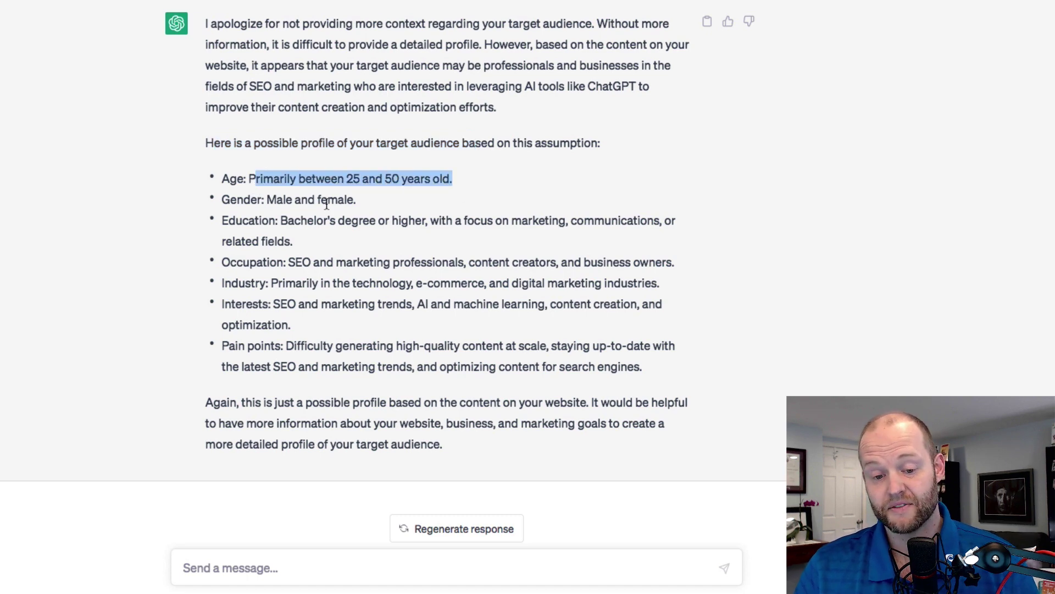
pyautogui.moveTo(252, 201); pyautogui.dragTo(337, 202)
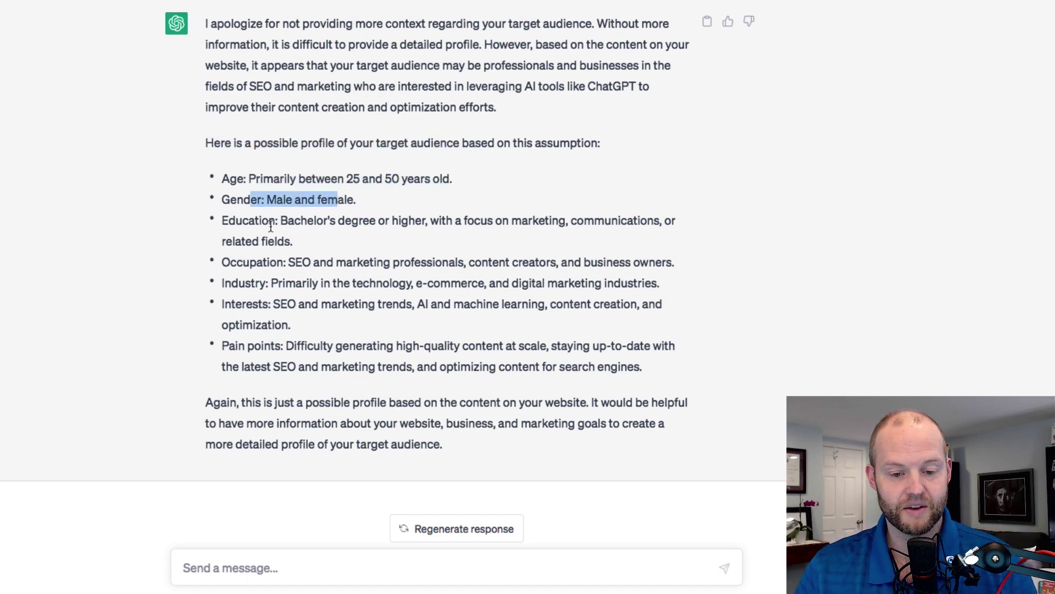
pyautogui.moveTo(262, 224); pyautogui.dragTo(611, 224)
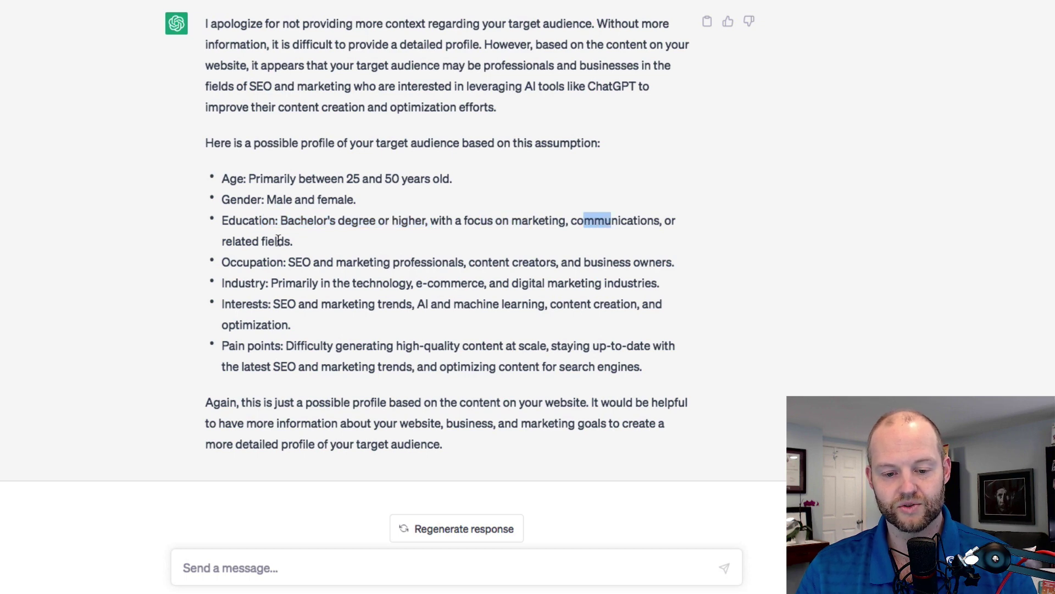
pyautogui.moveTo(252, 240); pyautogui.dragTo(583, 263)
pyautogui.moveTo(253, 304); pyautogui.dragTo(537, 320)
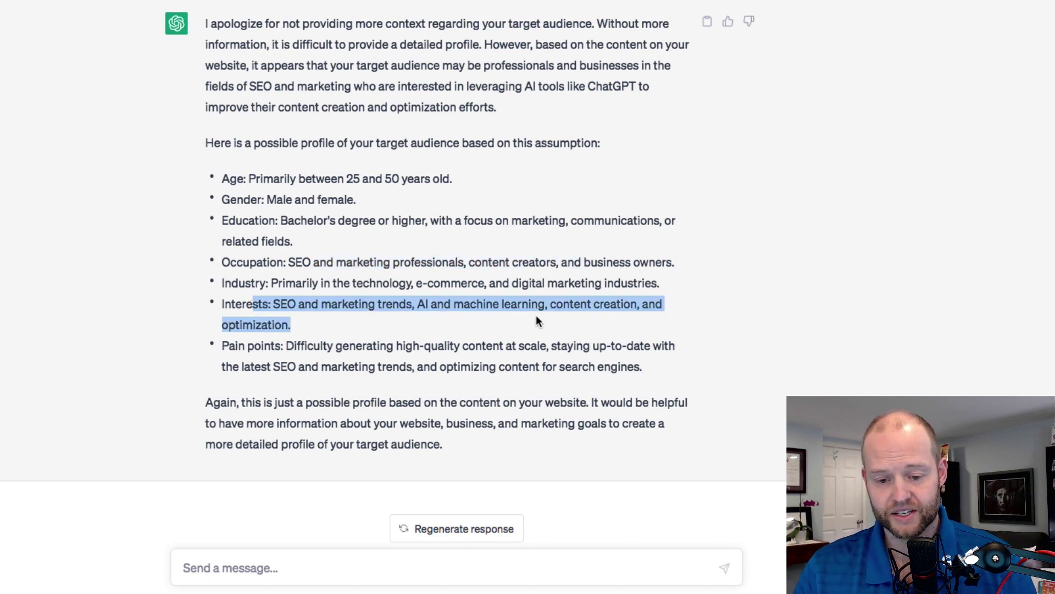
# - Read the profile's pain points and the closing note about it being only a possible profile, highlighting key phrases
pyautogui.moveTo(236, 345); pyautogui.dragTo(332, 342)
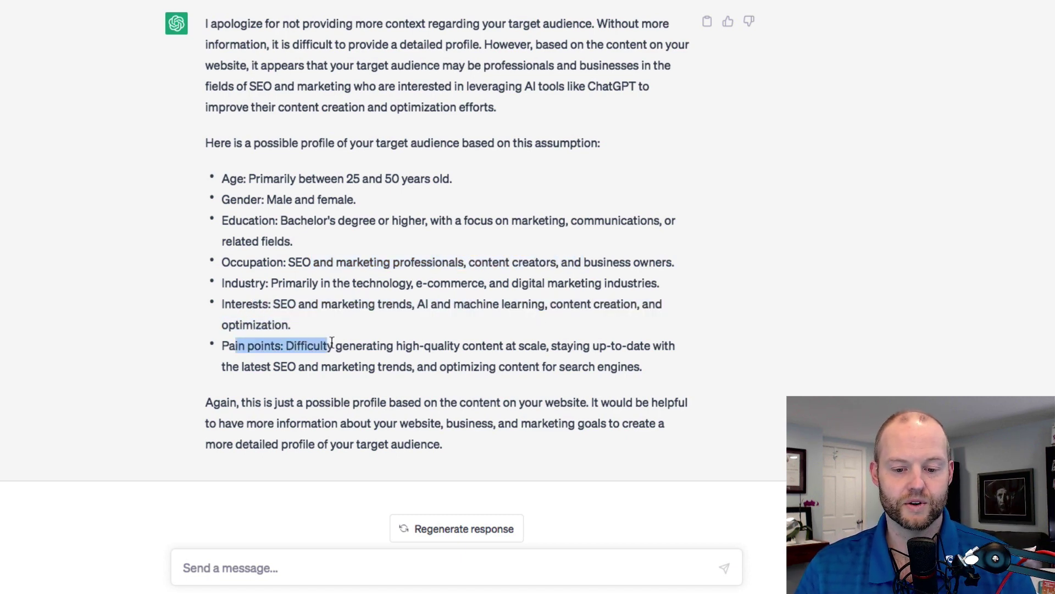
pyautogui.click(363, 346)
pyautogui.moveTo(462, 344); pyautogui.dragTo(651, 345)
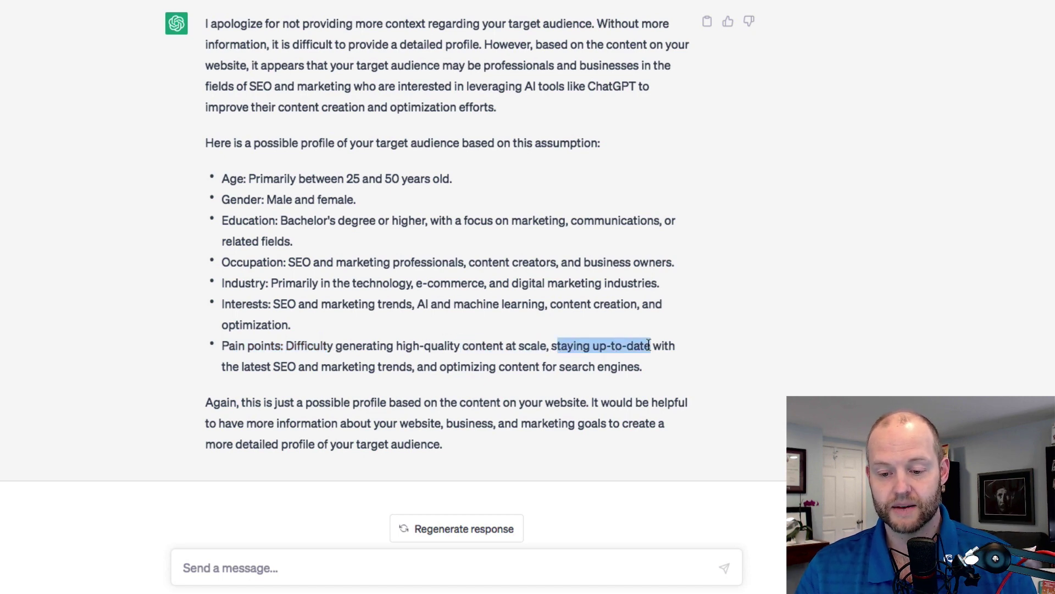
pyautogui.moveTo(251, 366); pyautogui.dragTo(393, 365)
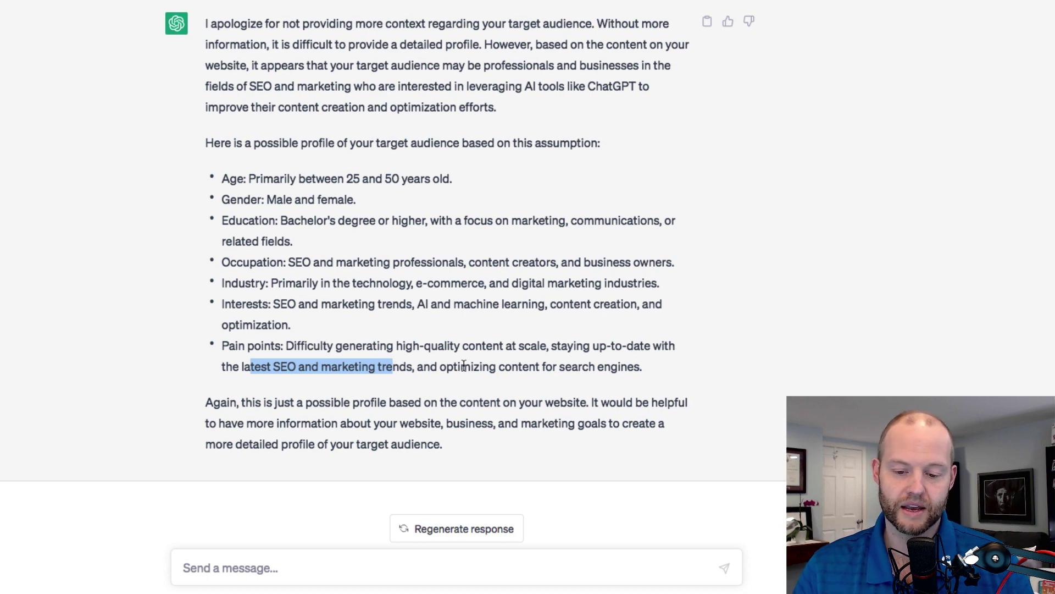
pyautogui.moveTo(488, 367); pyautogui.dragTo(571, 366)
pyautogui.click(285, 408)
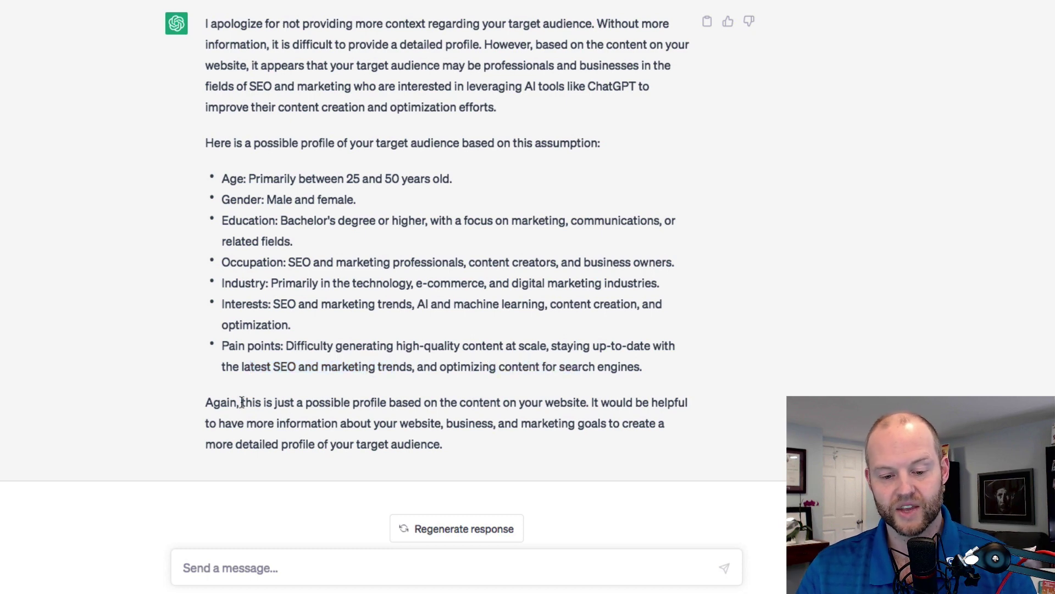
pyautogui.moveTo(264, 402); pyautogui.dragTo(512, 402)
pyautogui.click(470, 412)
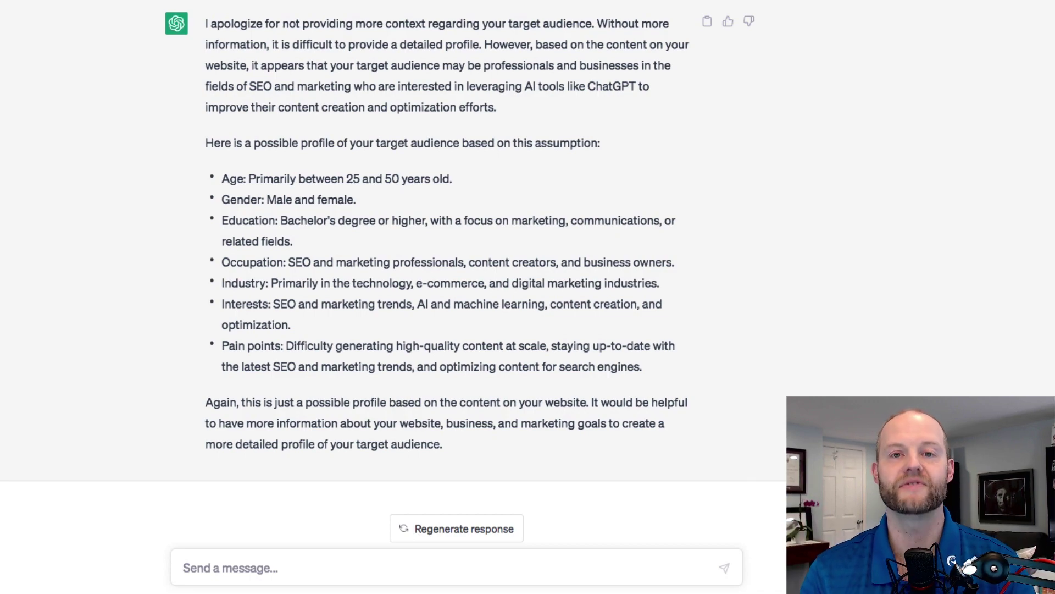
# - Go back to the five suggested content ideas and highlight part of the list for review
pyautogui.scroll(10, 393, 272)
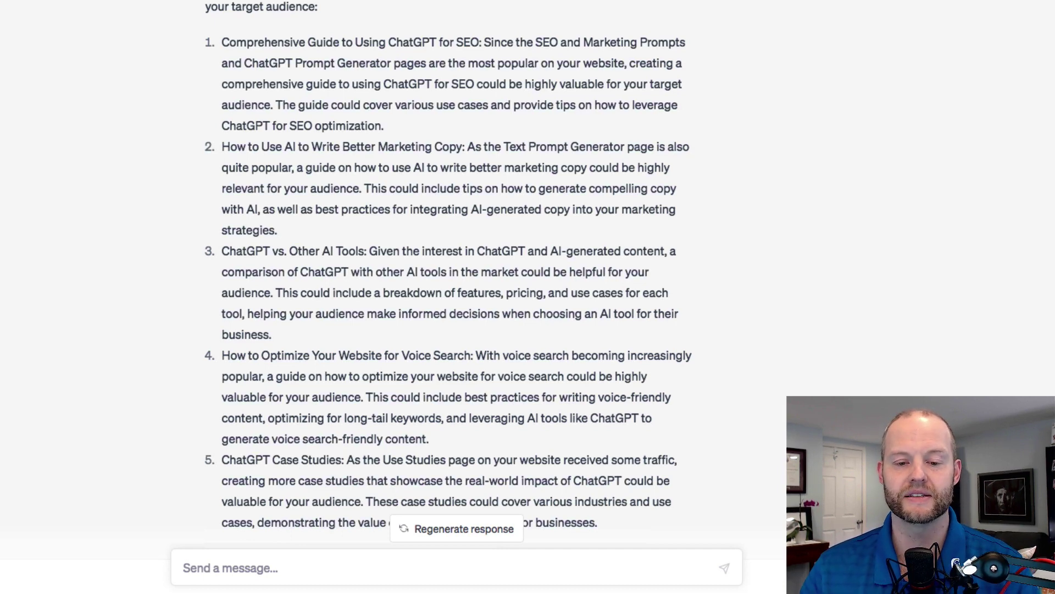
pyautogui.scroll(-1, 306, 36)
pyautogui.scroll(-4, 305, 29)
pyautogui.moveTo(222, 11); pyautogui.dragTo(395, 83)
pyautogui.click(395, 84)
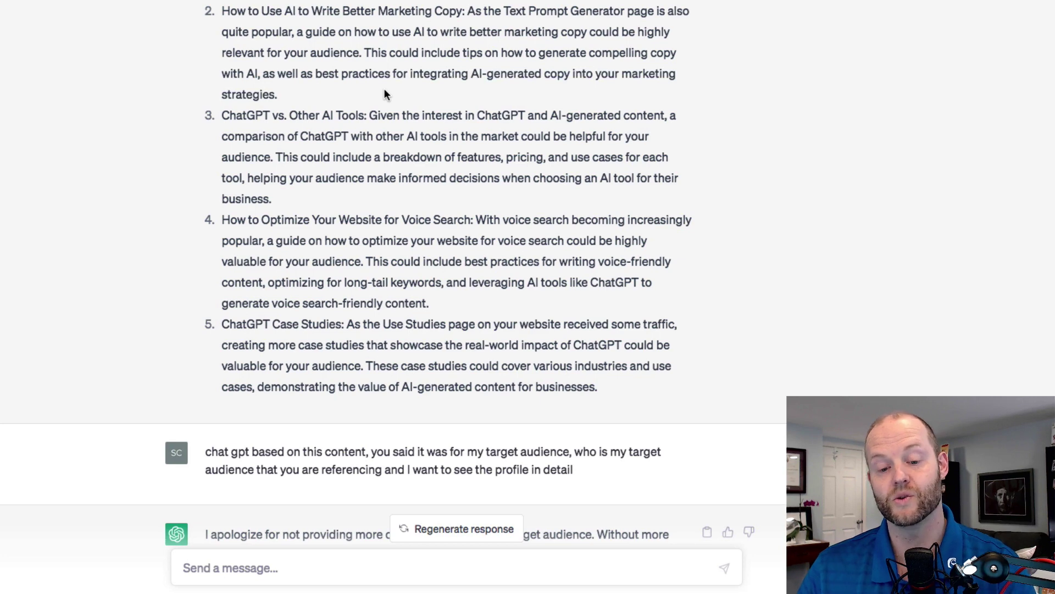
# - Return to the target audience reply and highlight its introduction and profile entries together
pyautogui.scroll(-10, 385, 91)
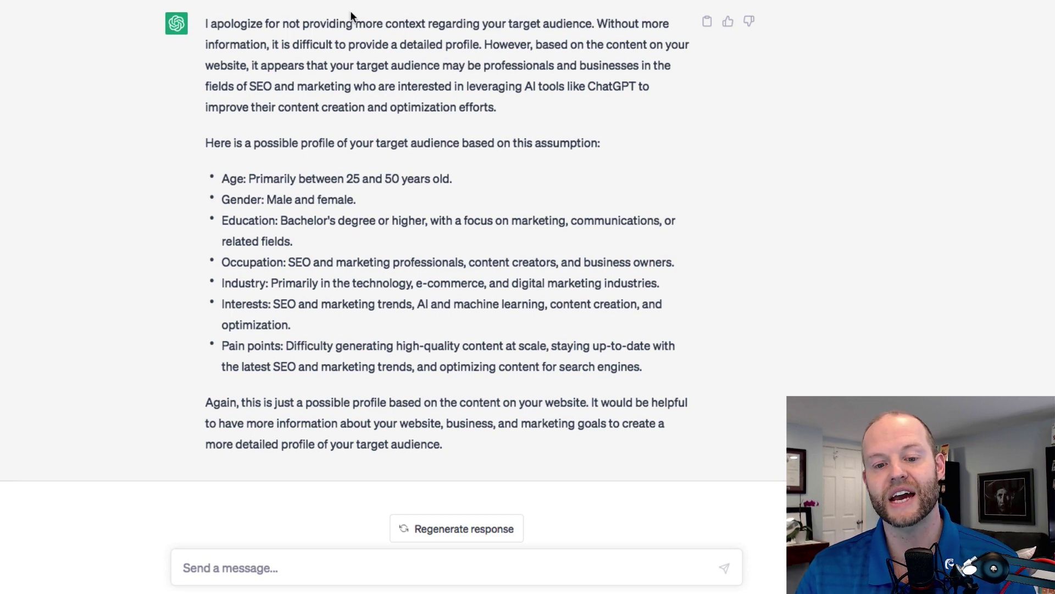
pyautogui.moveTo(329, 56); pyautogui.dragTo(494, 331)
pyautogui.click(476, 325)
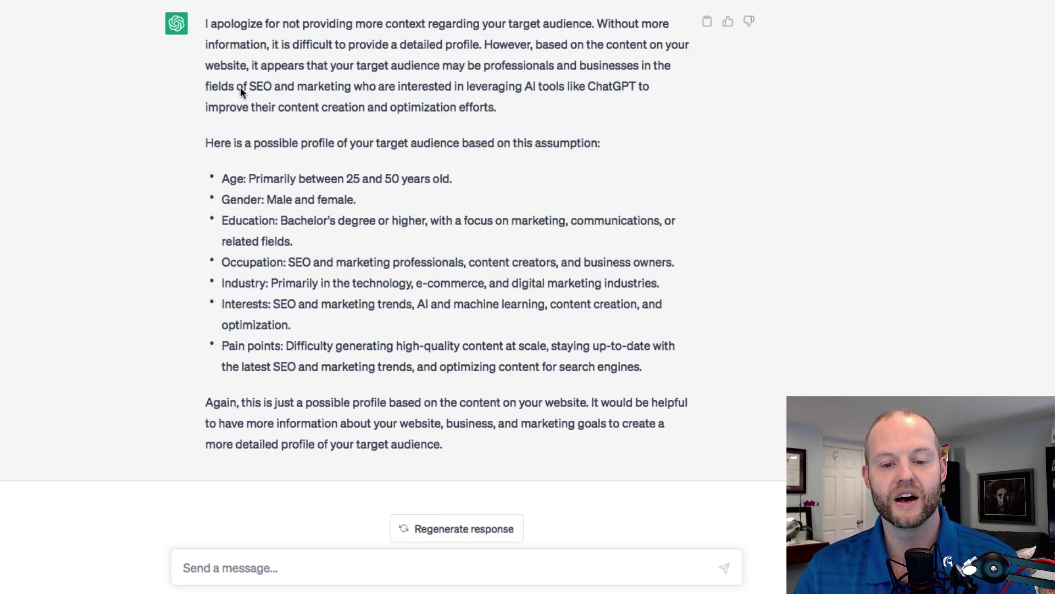
pyautogui.moveTo(252, 65); pyautogui.dragTo(476, 303)
pyautogui.click(476, 303)
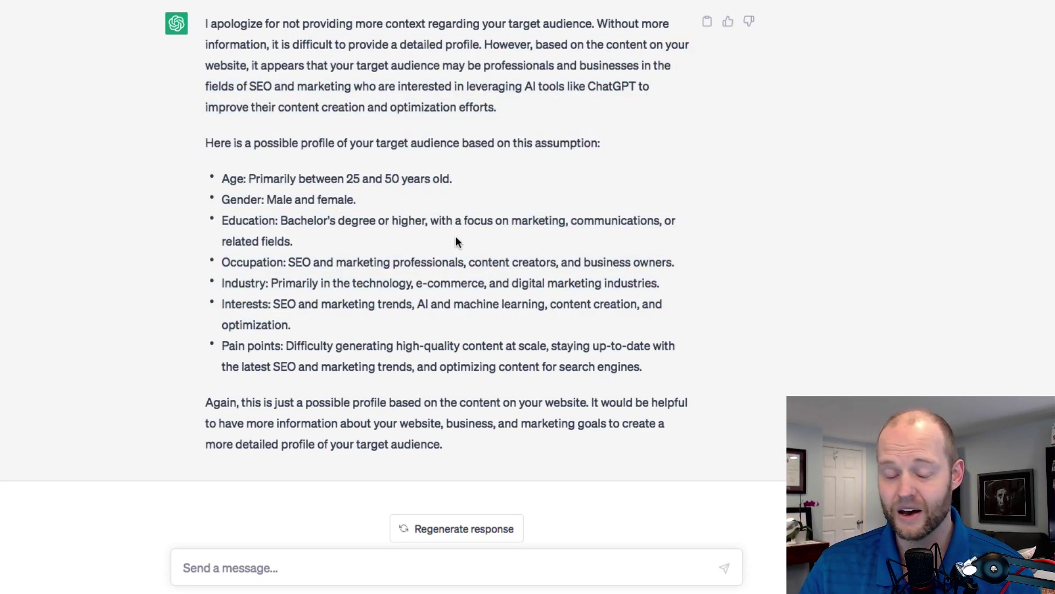
pyautogui.moveTo(470, 364); pyautogui.dragTo(305, 86)
pyautogui.click(305, 86)
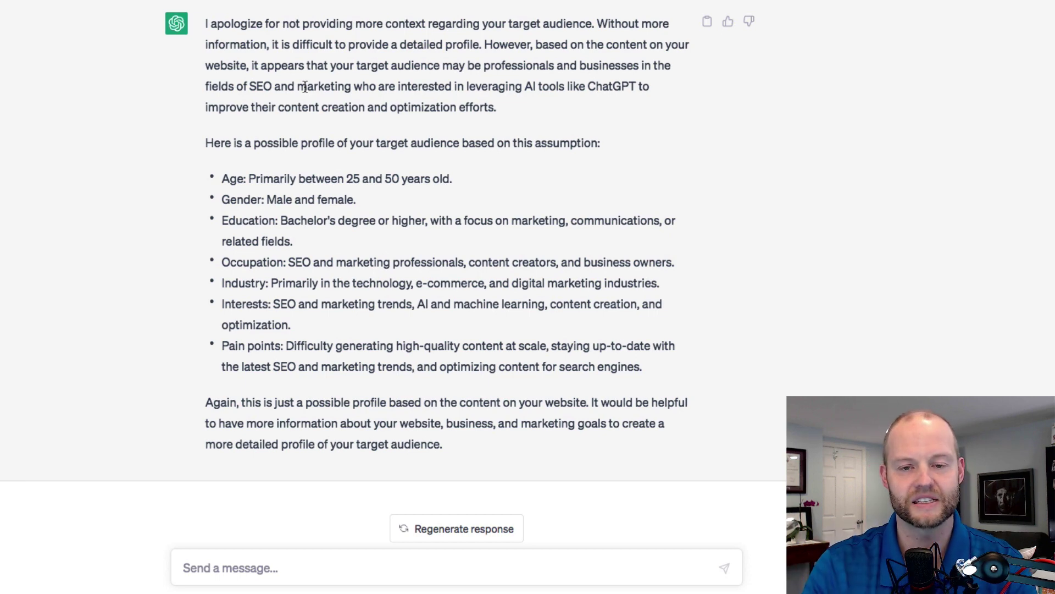
# - Reexamine the fourth content idea, "How to Optimize Your Website for Voice Search", highlighting its title and description
pyautogui.scroll(7, 304, 91)
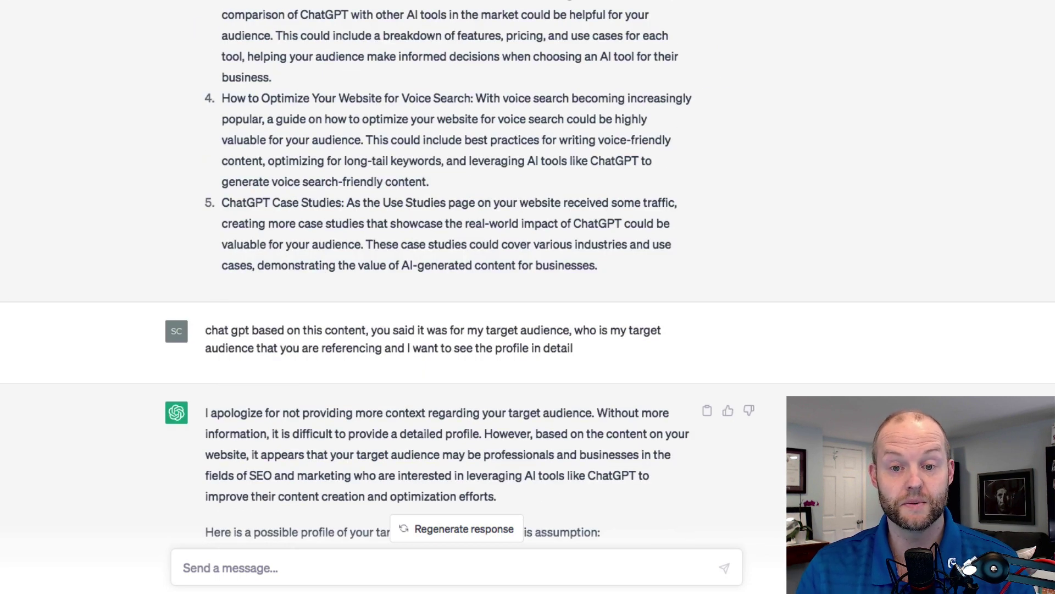
pyautogui.moveTo(230, 102); pyautogui.dragTo(476, 101)
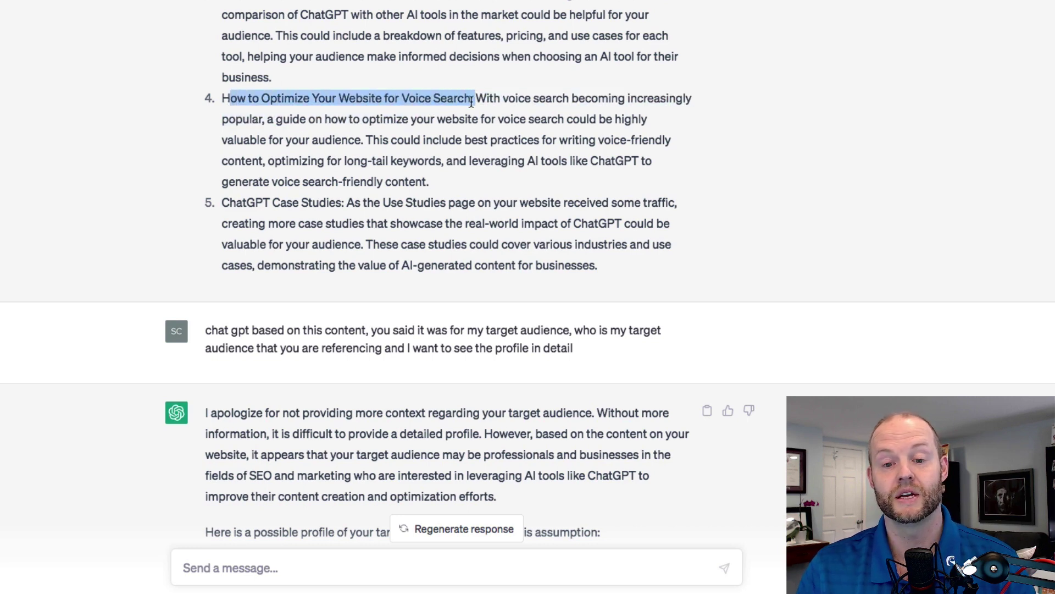
pyautogui.click(471, 101)
pyautogui.doubleClick(227, 99)
pyautogui.moveTo(387, 99); pyautogui.dragTo(496, 165)
pyautogui.click(494, 159)
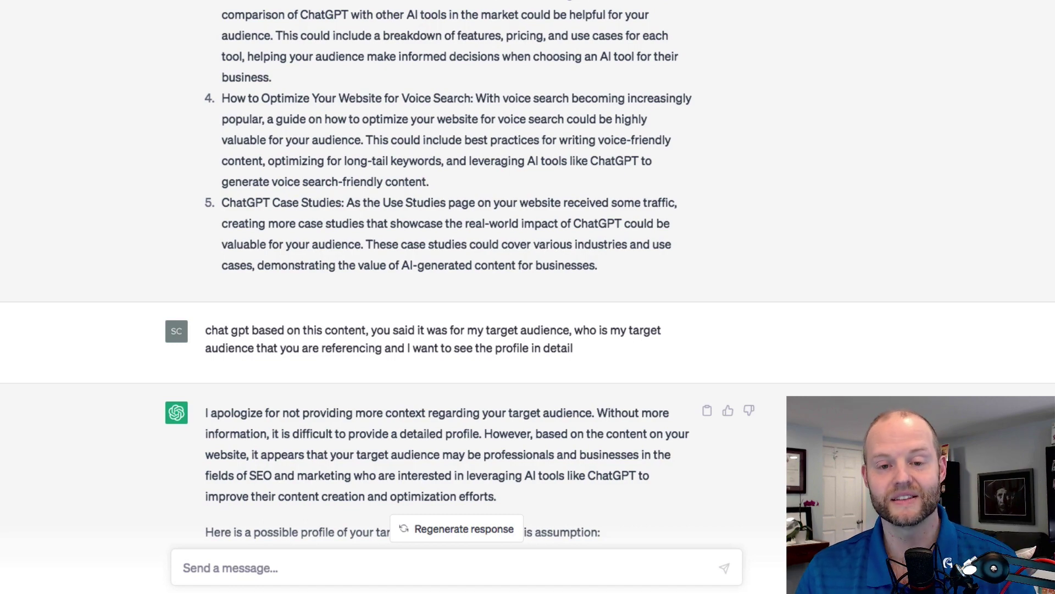
pyautogui.scroll(-1, 527, 269)
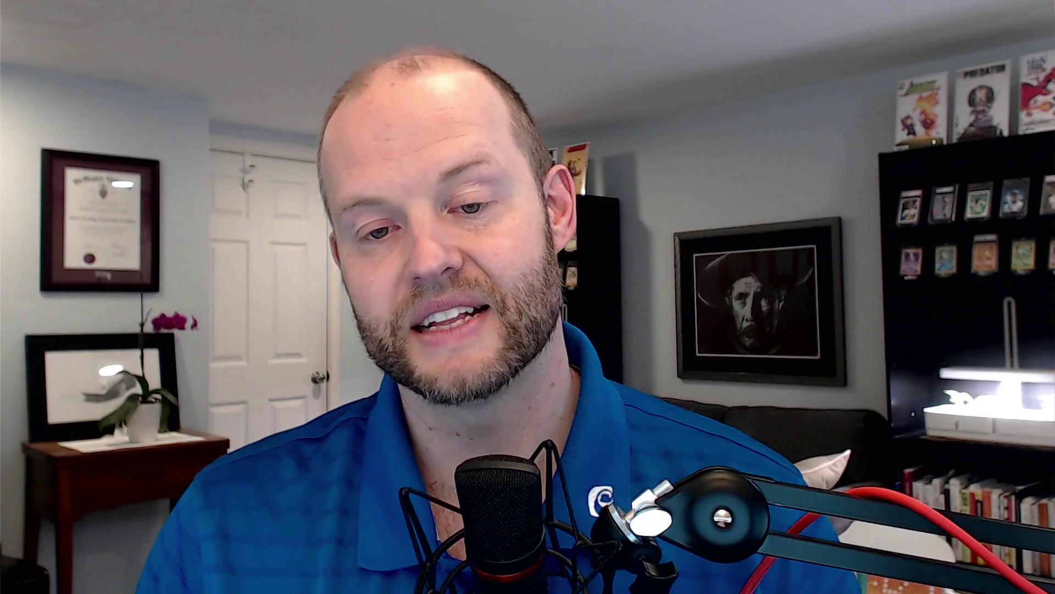